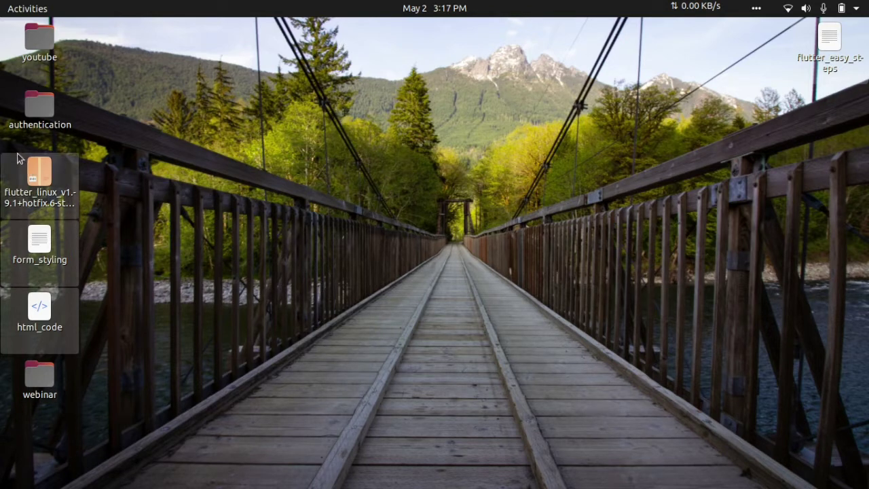
Open Firefox and search the web for "flutter"
mouse_move(1, 168)
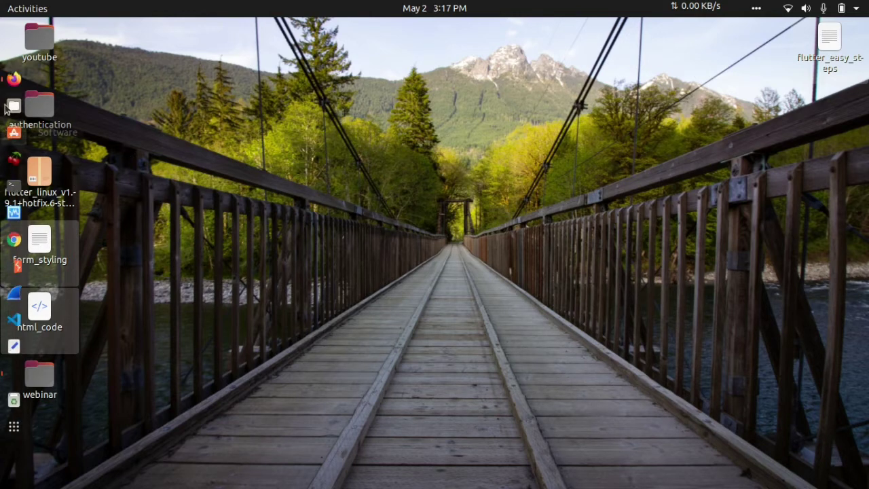
left_click(13, 79)
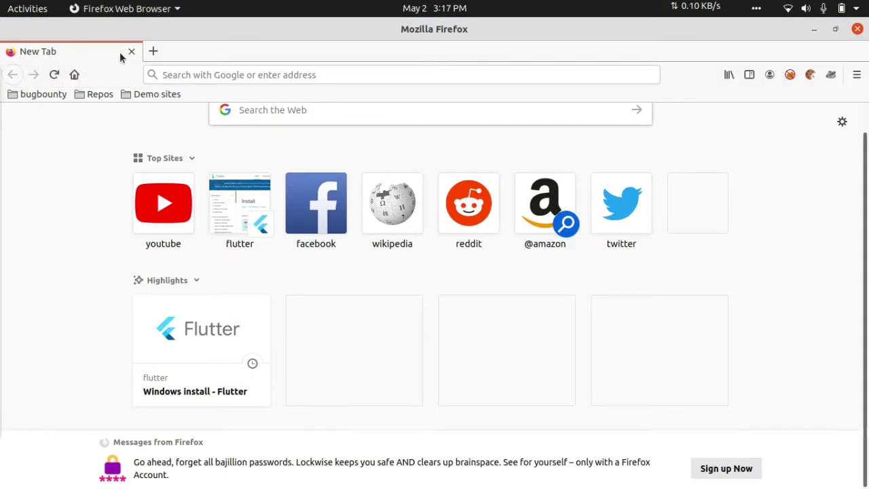
left_click(180, 76)
type("flu")
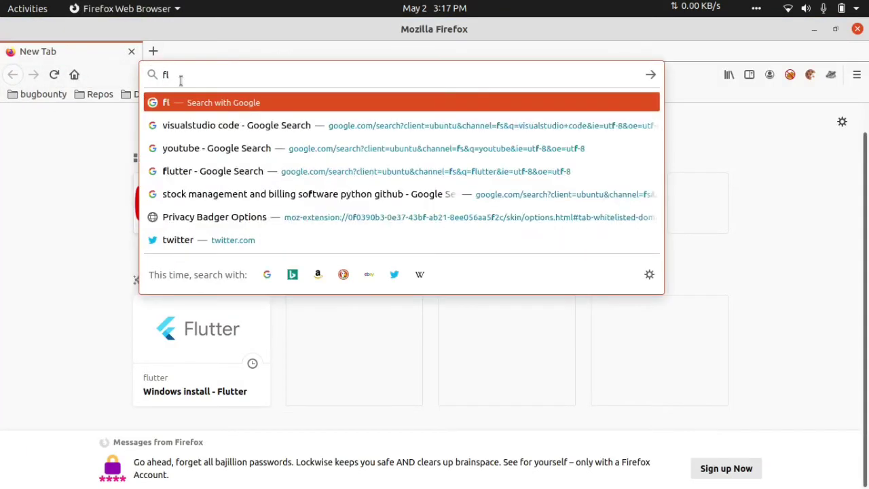
key("BackSpace")
type("utter")
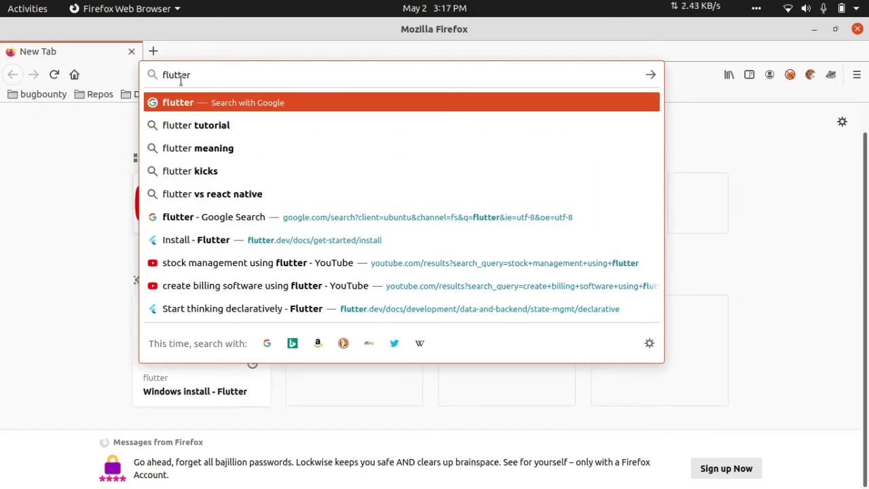
key("Return")
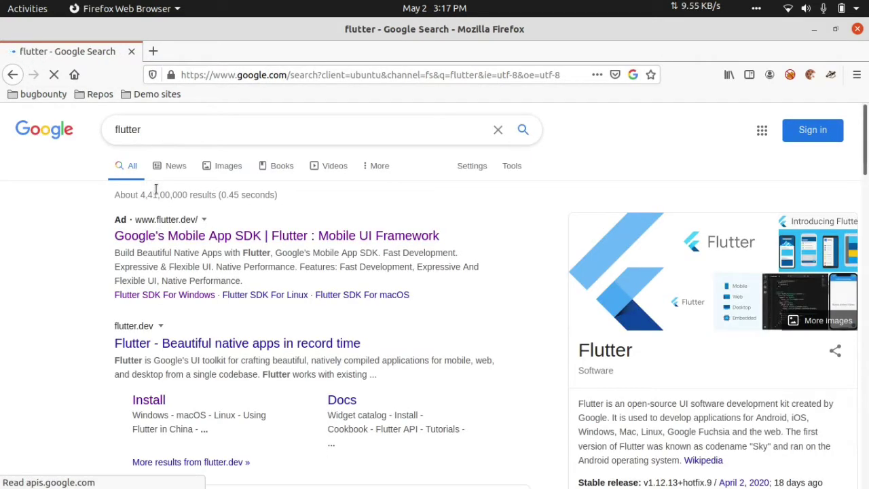
Go to the official Flutter site from the search results and open its Windows installation guide
left_click(188, 235)
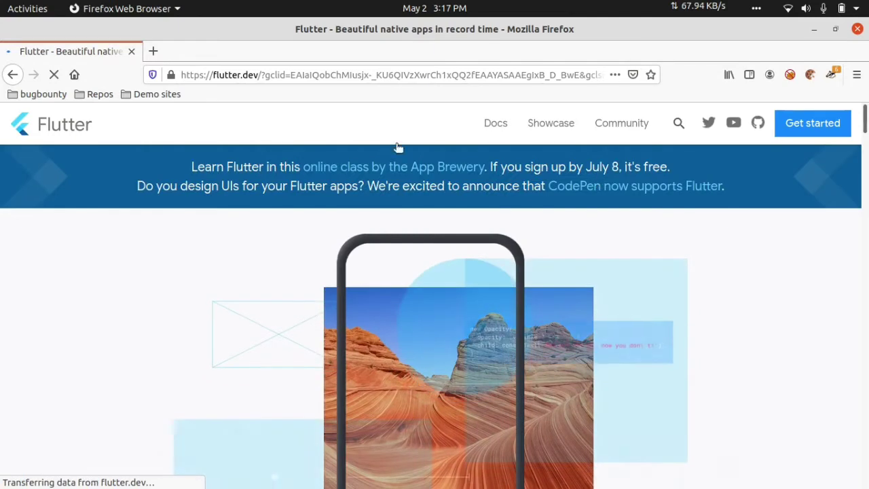
left_click(805, 129)
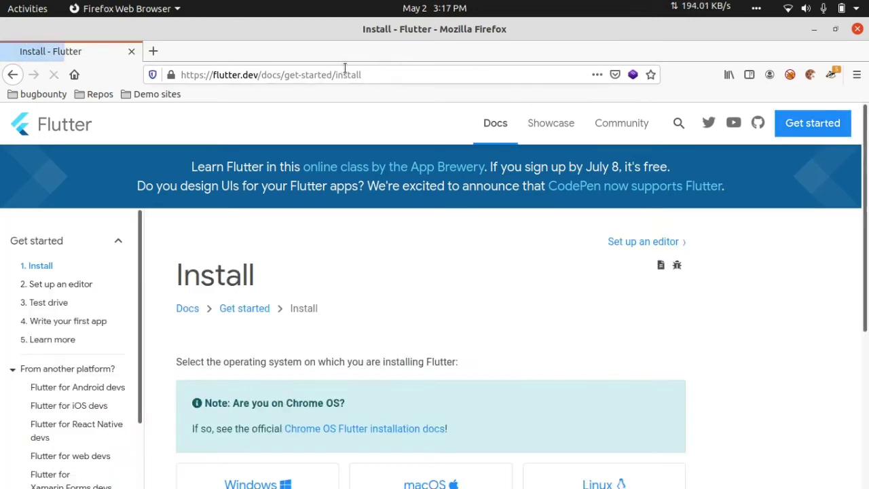
scroll(333, 136, "down", 5)
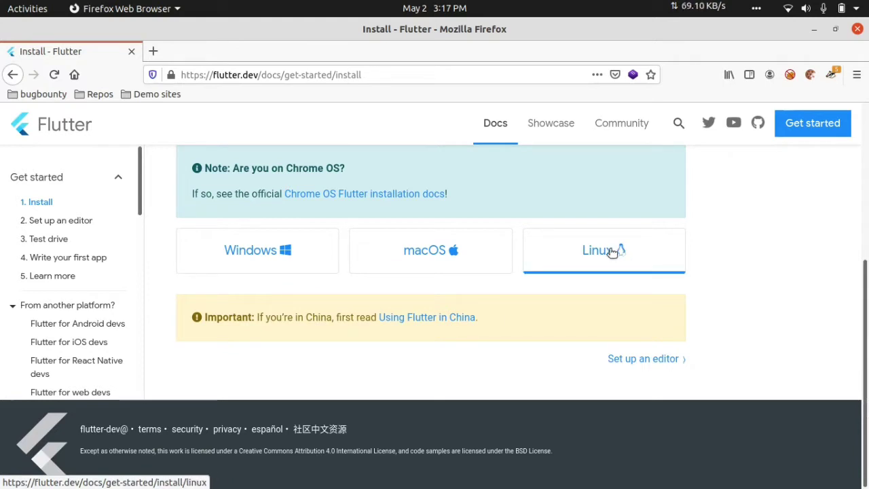
left_click(258, 260)
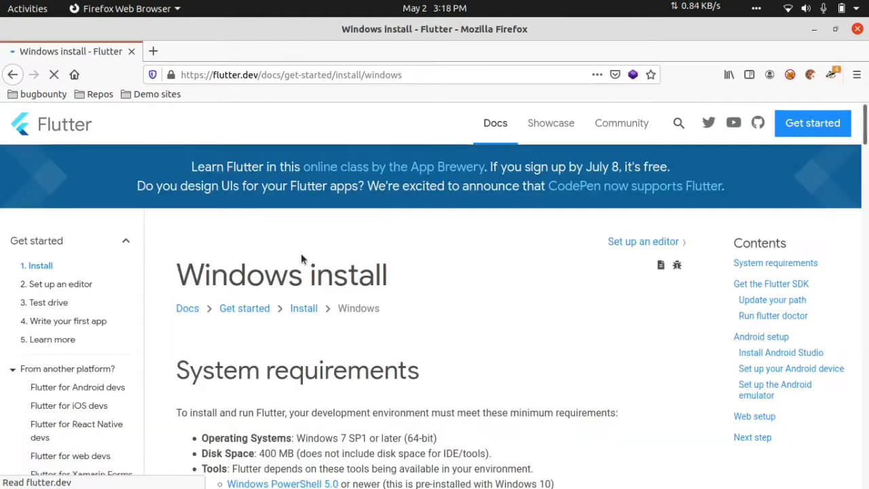
Review the Windows guide's SDK download, git clone, path update and flutter doctor instructions
scroll(285, 265, "down", 5)
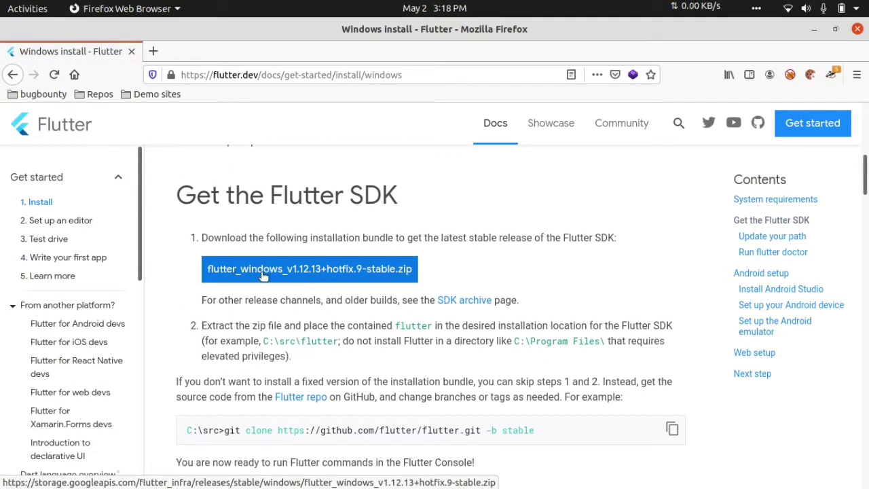
scroll(319, 280, "down", 5)
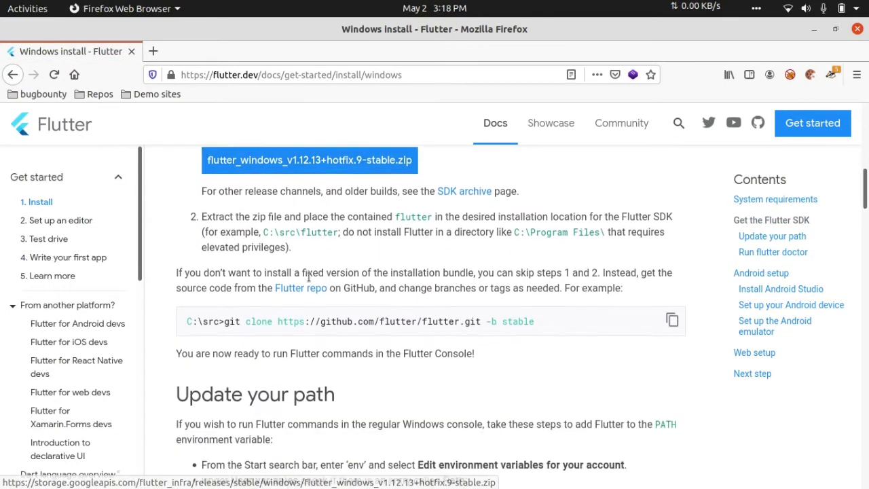
scroll(271, 356, "down", 2)
scroll(271, 390, "down", 2)
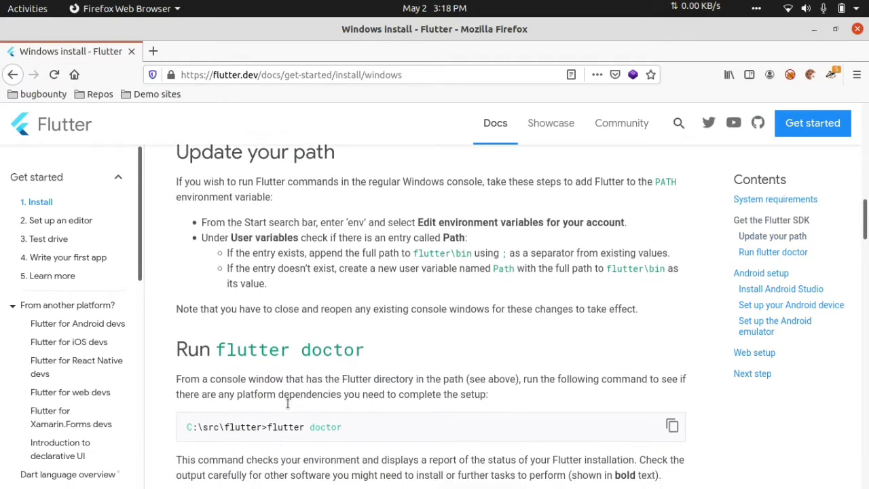
scroll(284, 385, "up", 4)
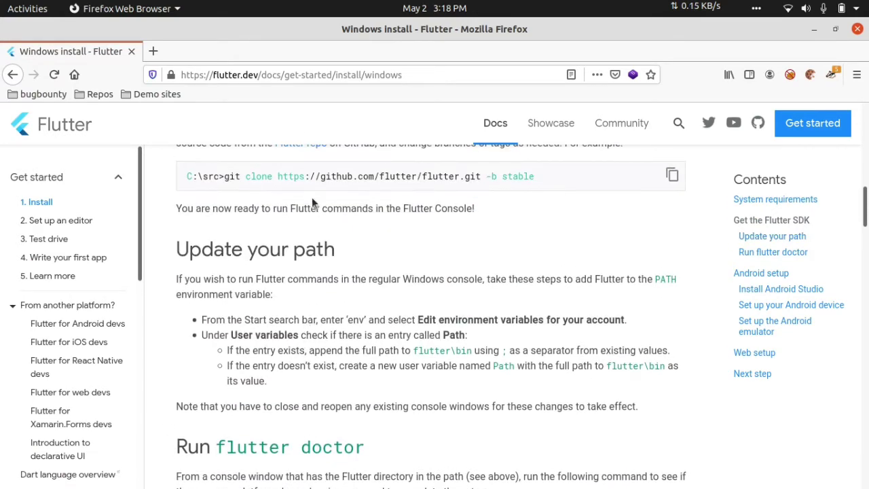
scroll(299, 224, "up", 4)
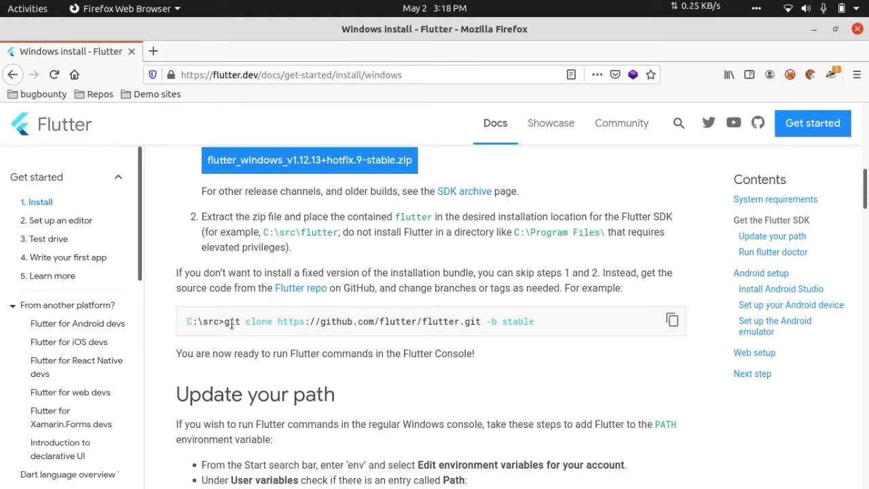
scroll(361, 302, "up", 8)
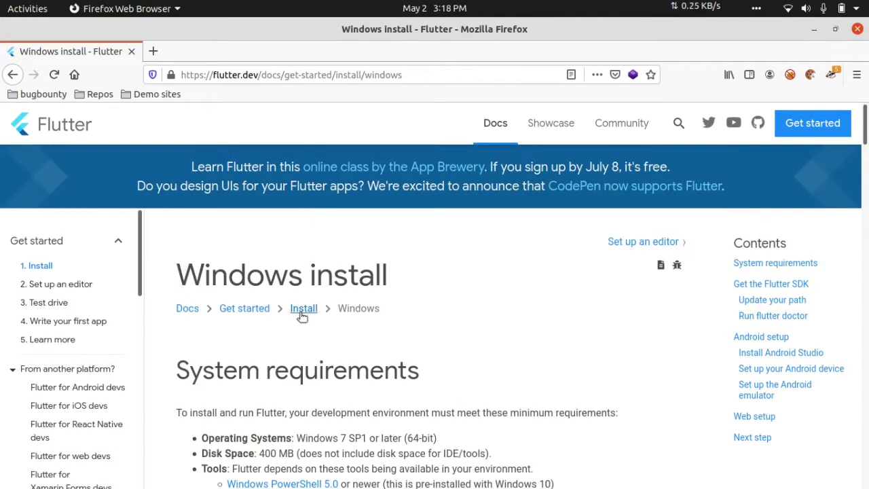
Switch to the Linux installation guide and review its SDK bundle, extraction and path instructions
left_click(297, 314)
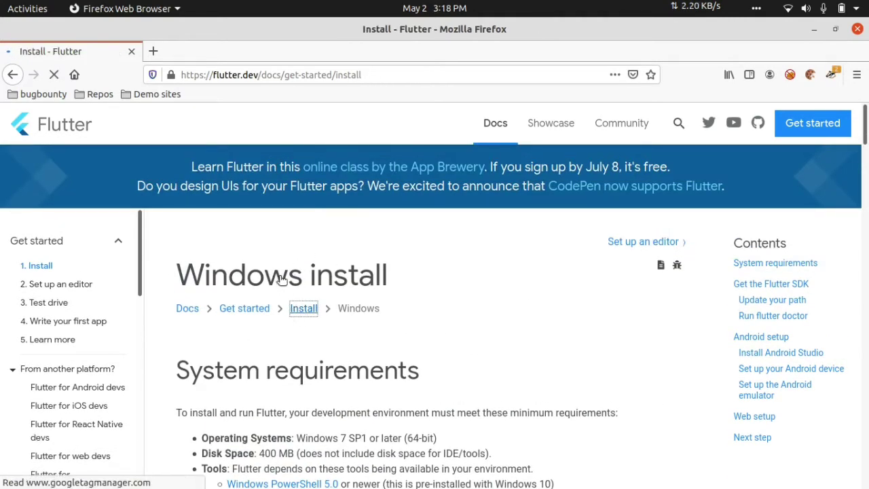
scroll(323, 337, "down", 4)
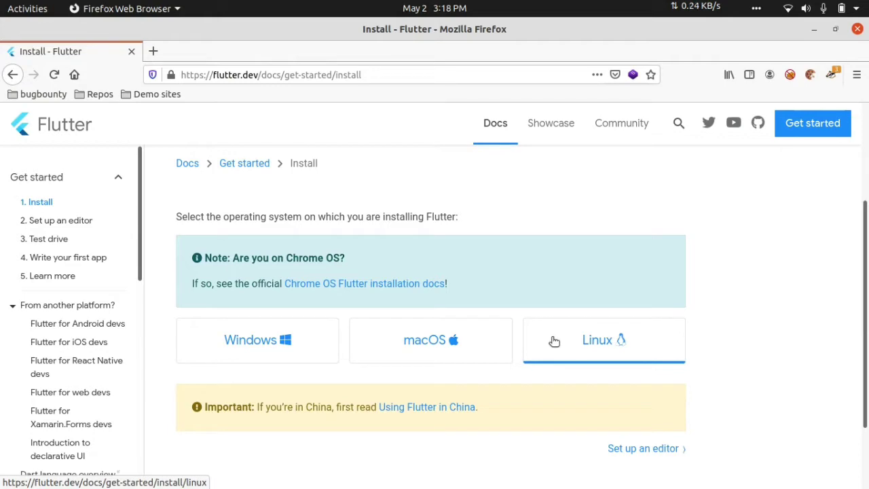
left_click(549, 329)
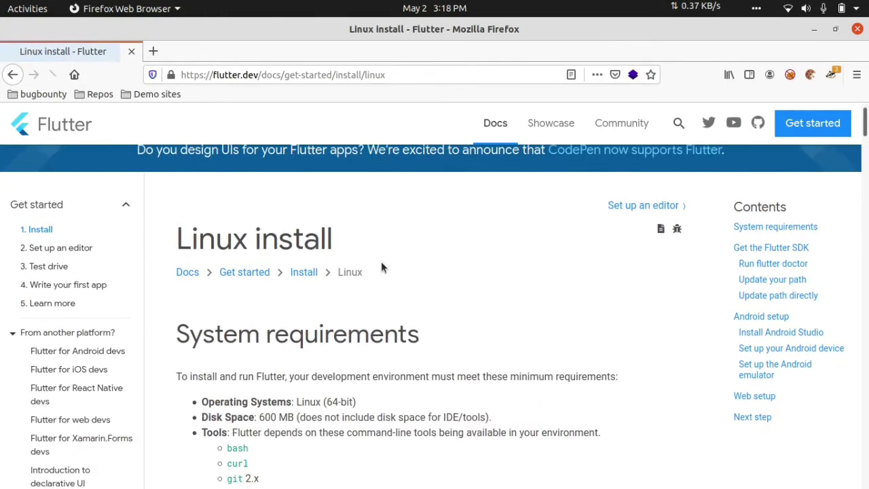
scroll(380, 266, "down", 6)
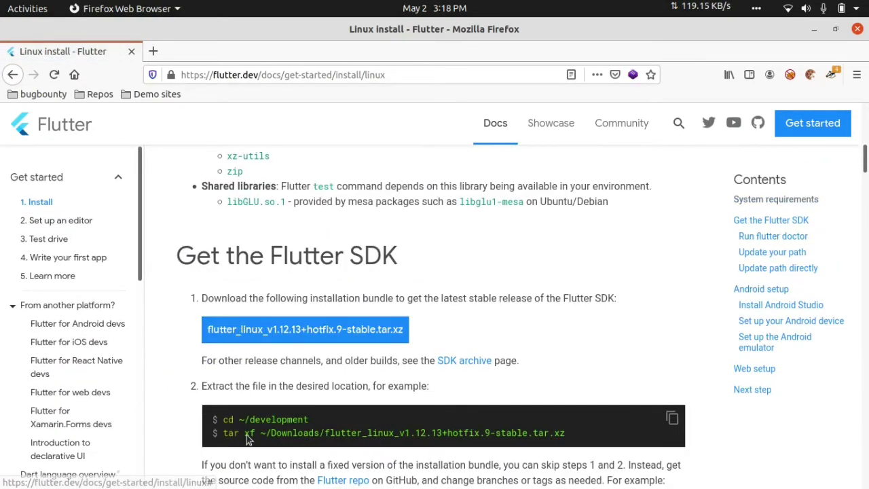
scroll(244, 456, "down", 3)
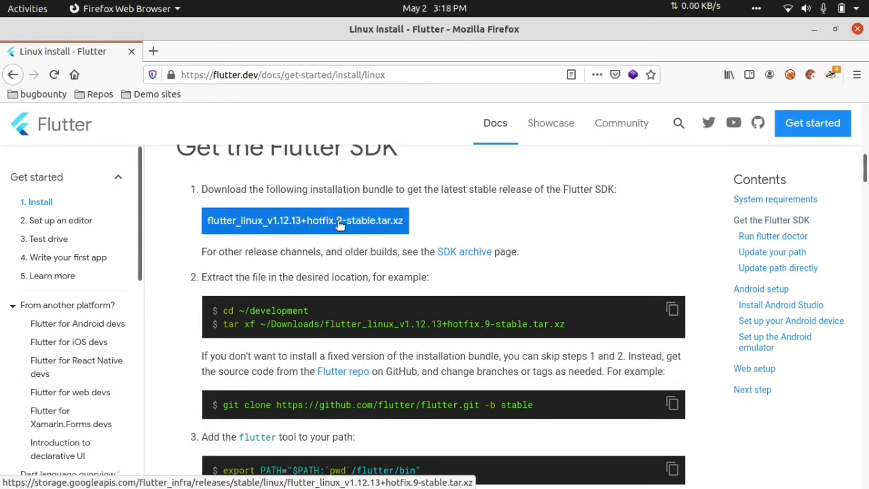
scroll(336, 223, "down", 4)
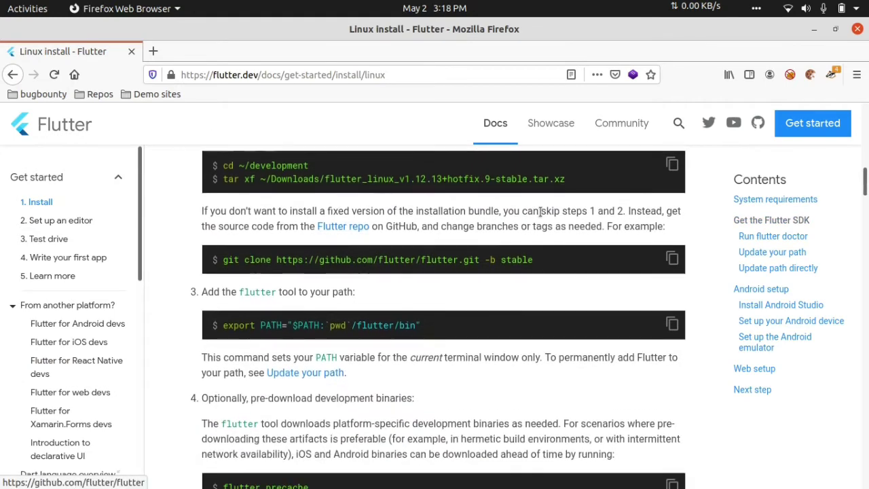
Minimize the browser and move the flutter_linux_v1.9.1+hotfix.6 archive to an open area of the desktop
left_click(815, 31)
left_click_drag(60, 174, 281, 149)
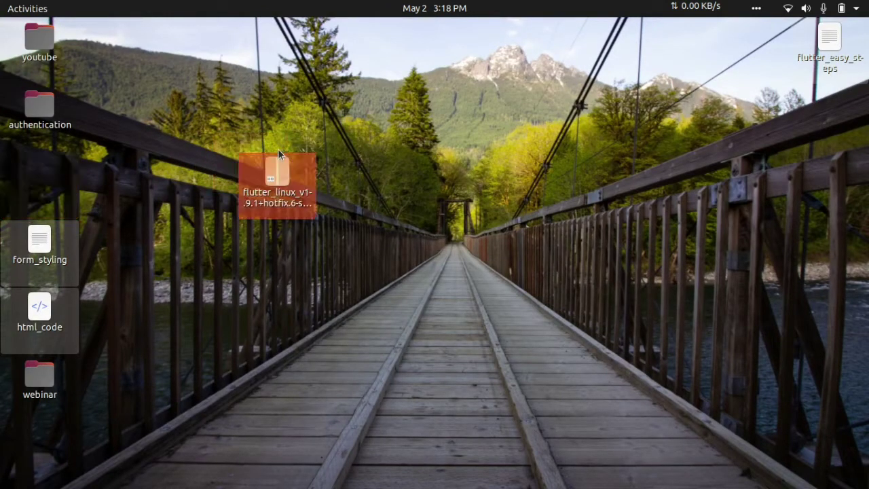
right_click(276, 166)
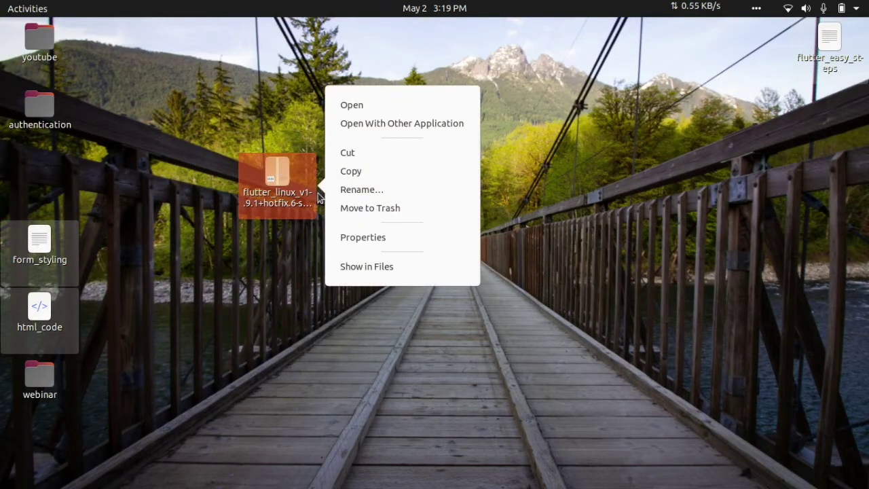
left_click(263, 169)
right_click(263, 168)
left_click(292, 233)
Open a terminal in the Desktop folder, extract the Flutter archive with tar -xvf, and select the extracted flutter folder
right_click(421, 188)
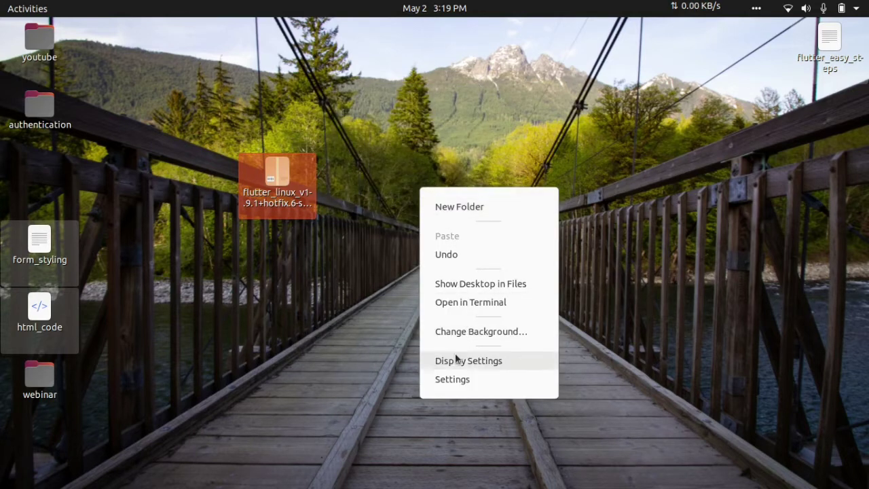
left_click(456, 303)
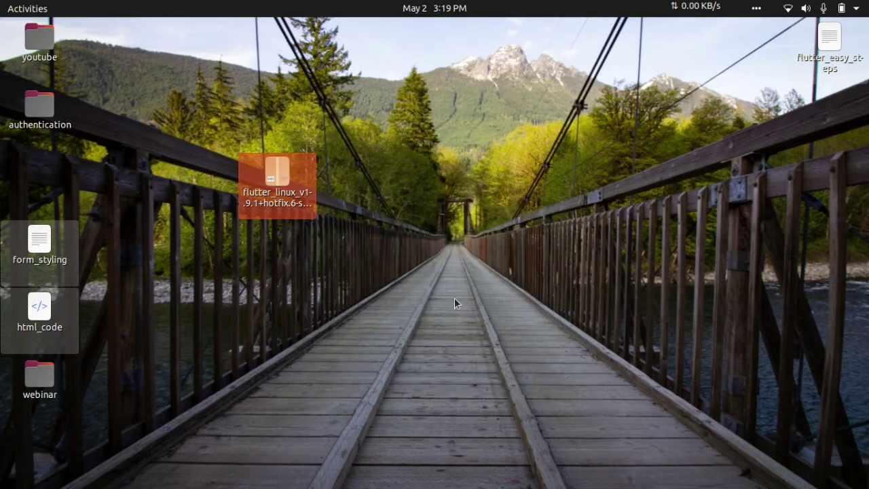
type("tar -xvf")
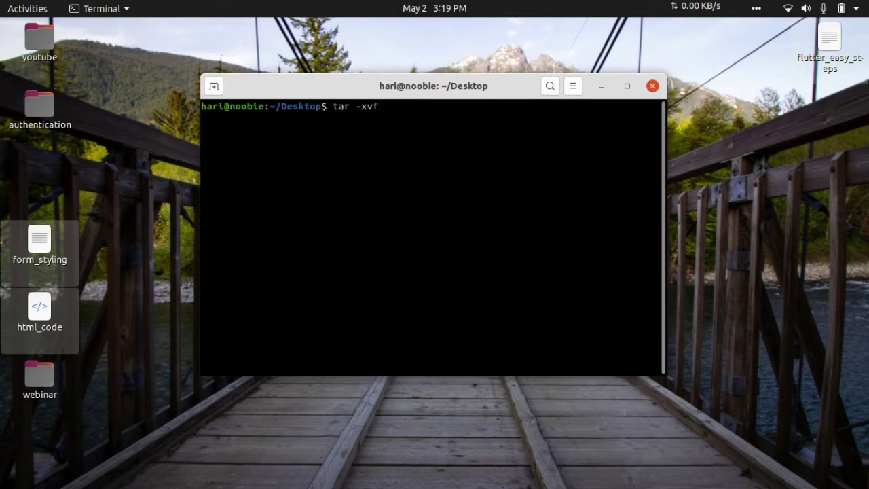
type(" f")
key("Tab")
key("Return")
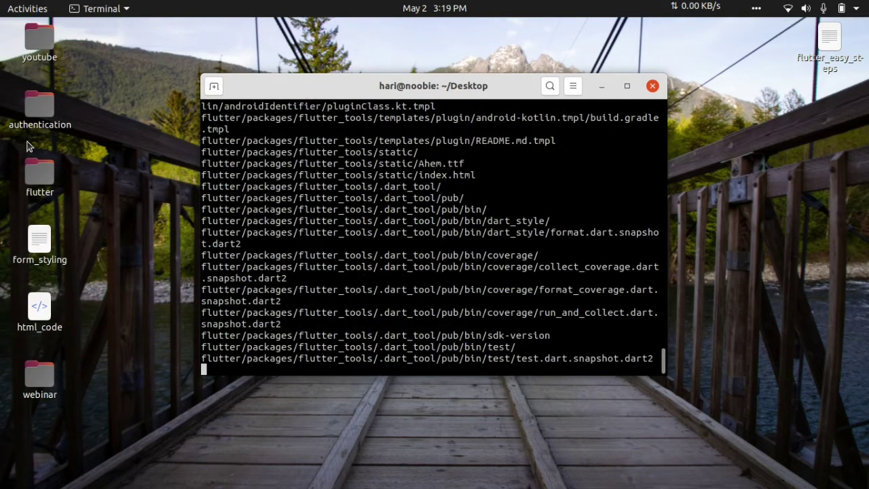
left_click(52, 178)
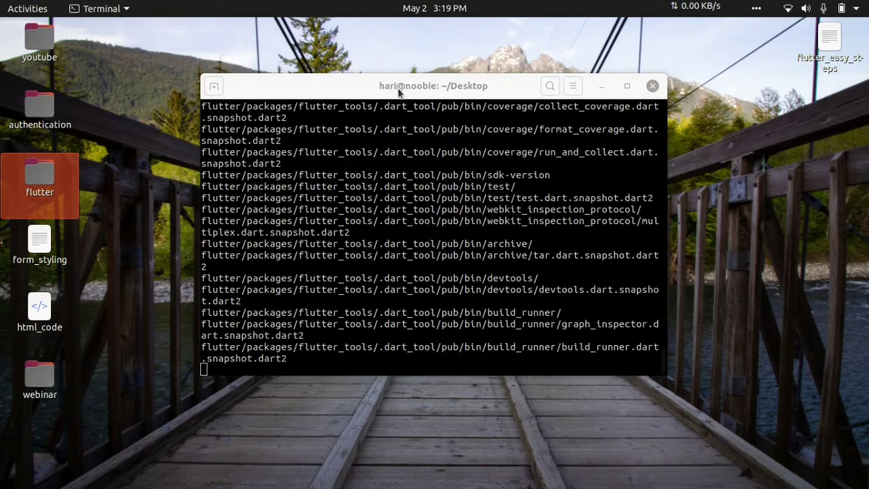
Print the flutter_easy_steps file with cat in a new terminal tab, and review its first setup instructions
left_click(216, 89)
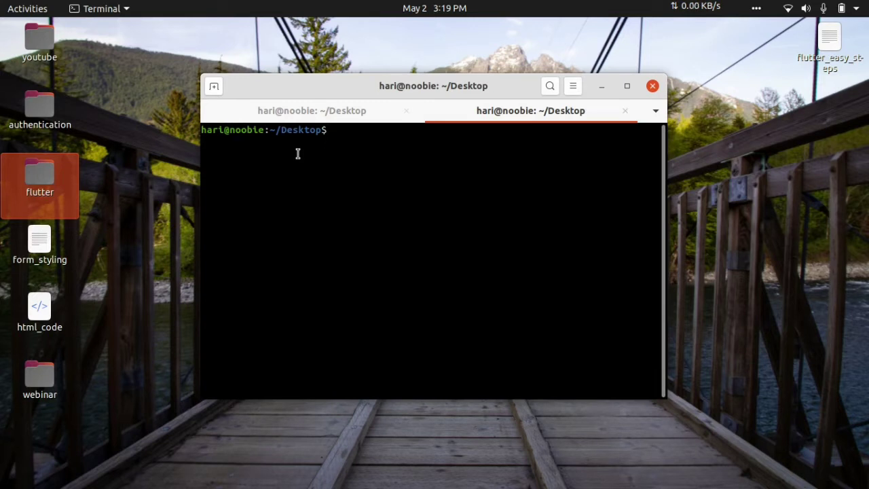
type("cat flu")
left_click_drag(430, 108, 532, 99)
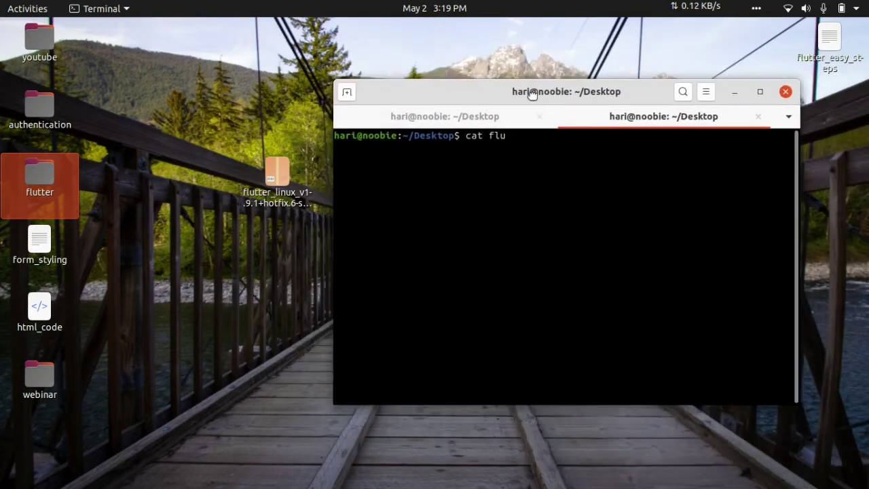
key("Tab")
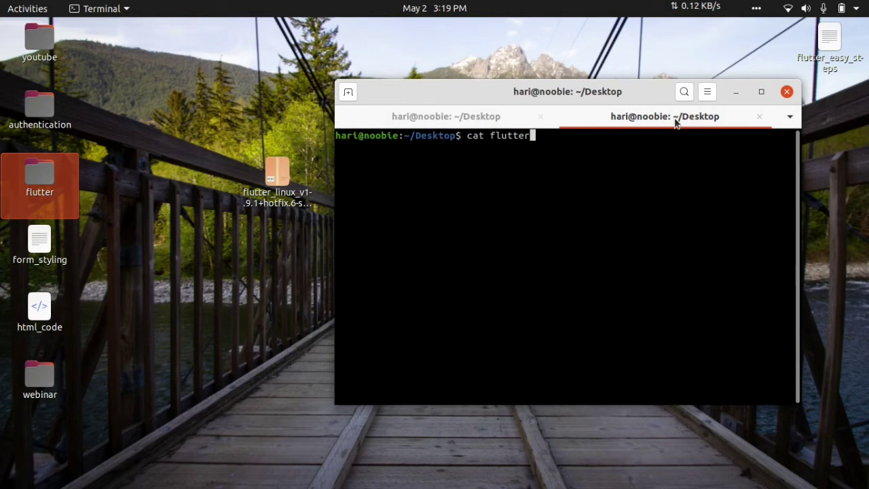
type("_e")
key("Tab")
key("Return")
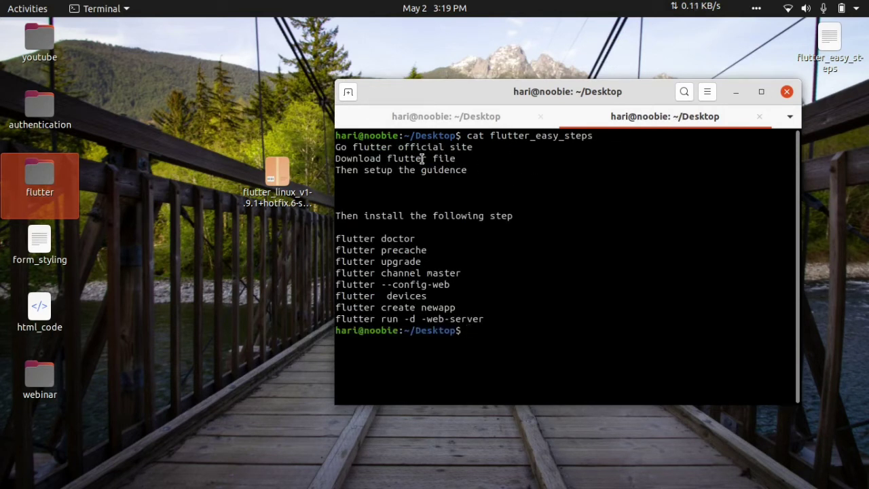
triple_click(400, 147)
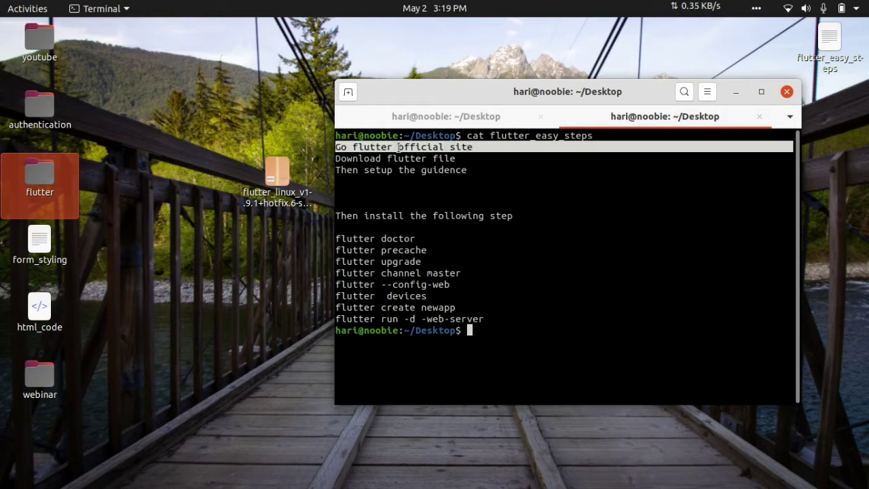
left_click(402, 163)
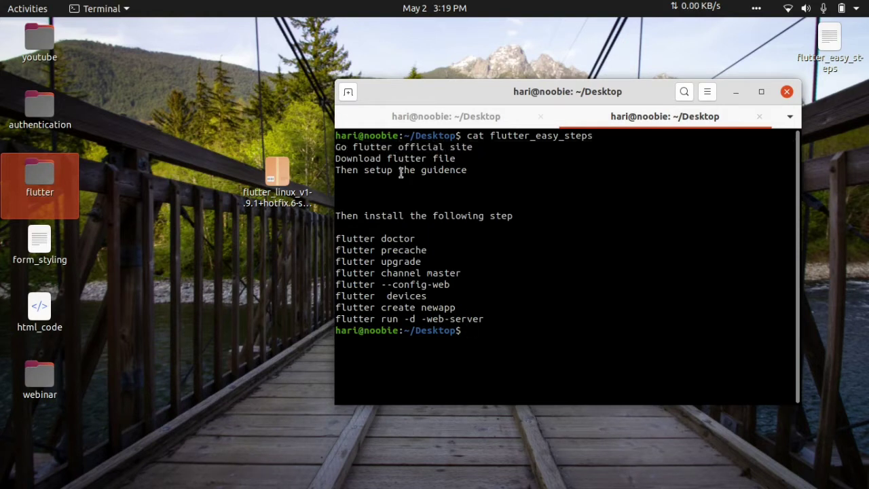
mouse_move(1, 61)
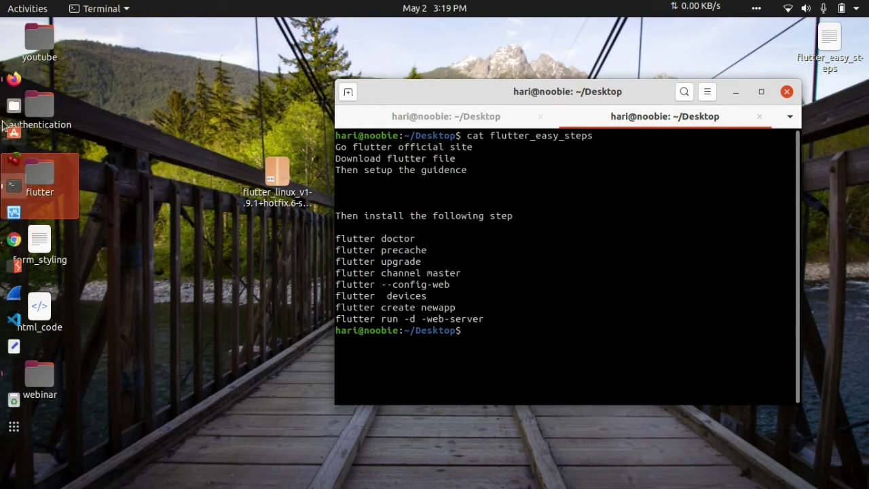
Return to the Linux install guide in Firefox, copy the export PATH command from step 3, and minimize the browser
left_click(3, 81)
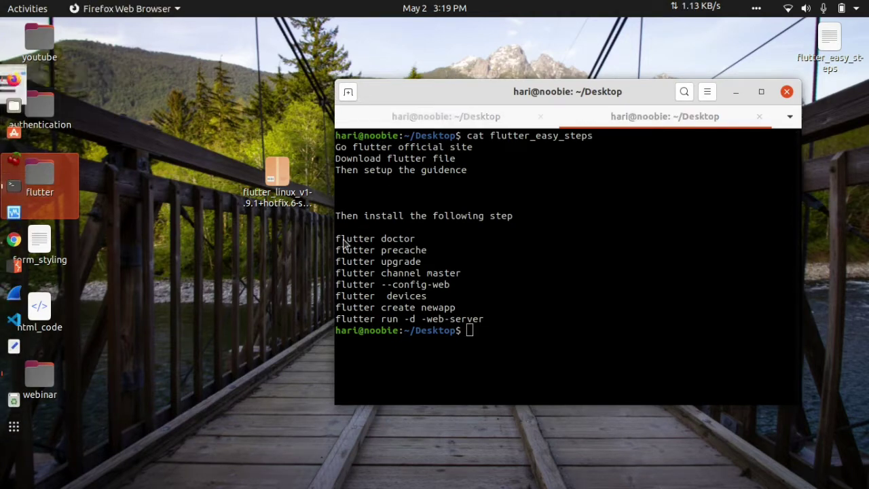
scroll(287, 225, "down", 3)
scroll(296, 235, "up", 1)
scroll(297, 234, "up", 2)
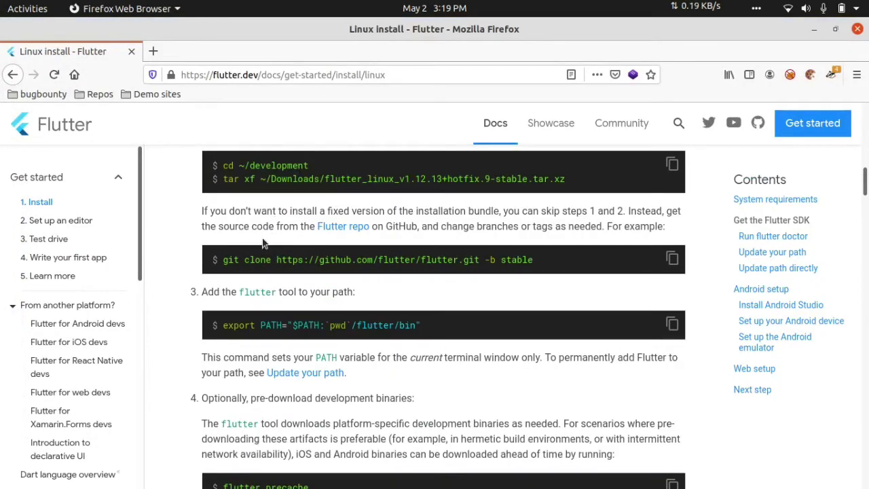
scroll(248, 180, "up", 3)
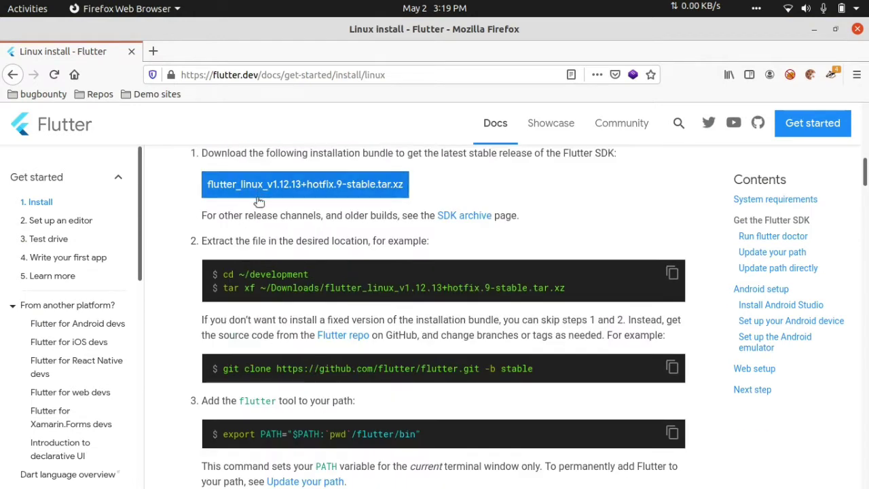
scroll(272, 249, "down", 2)
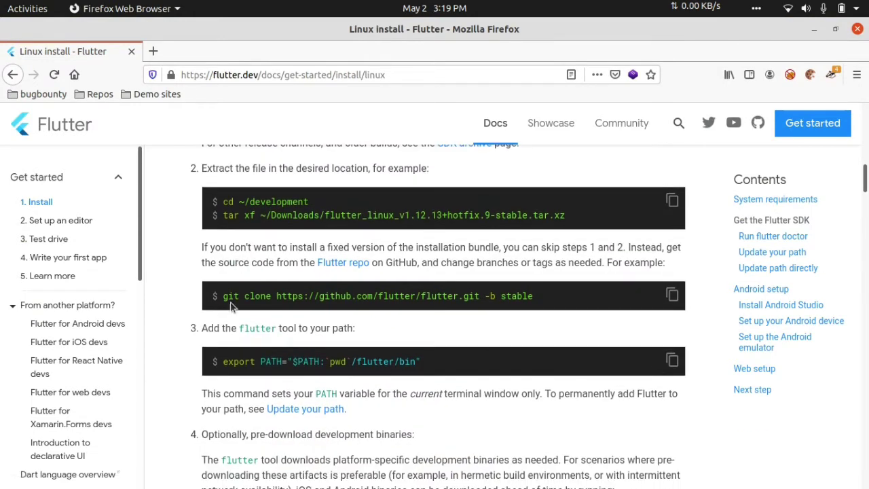
scroll(434, 301, "down", 1)
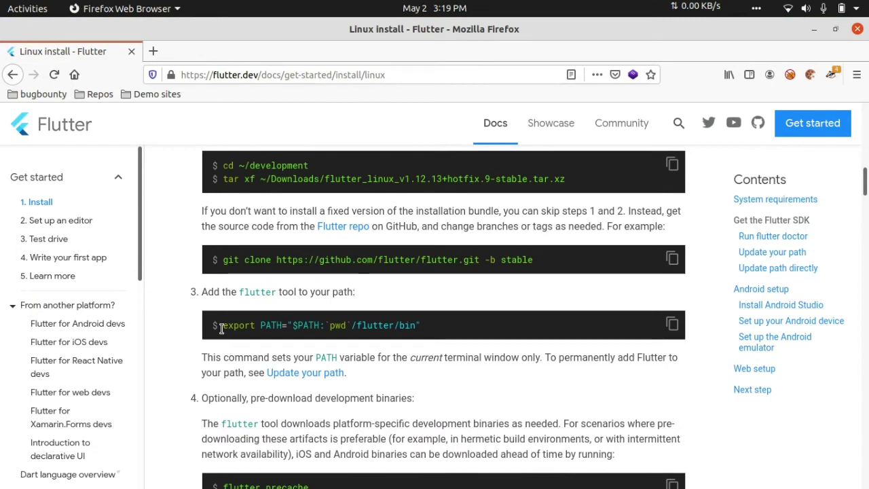
left_click_drag(221, 328, 377, 338)
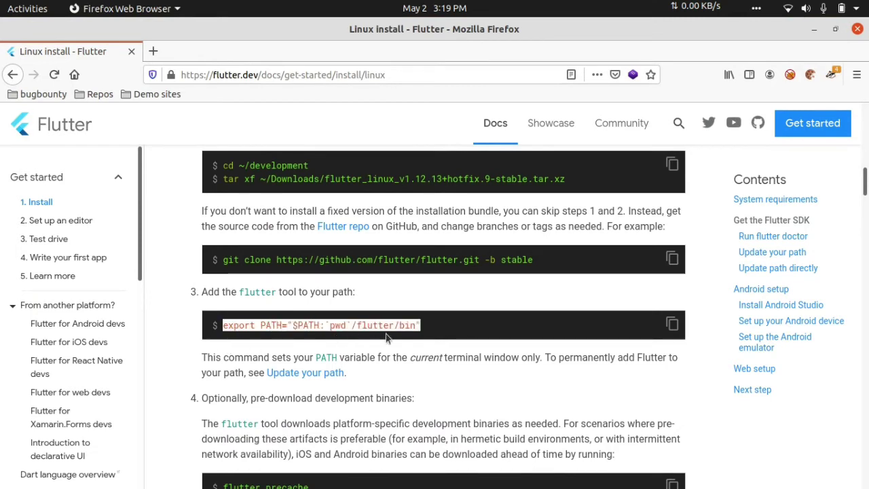
right_click(400, 328)
left_click(421, 334)
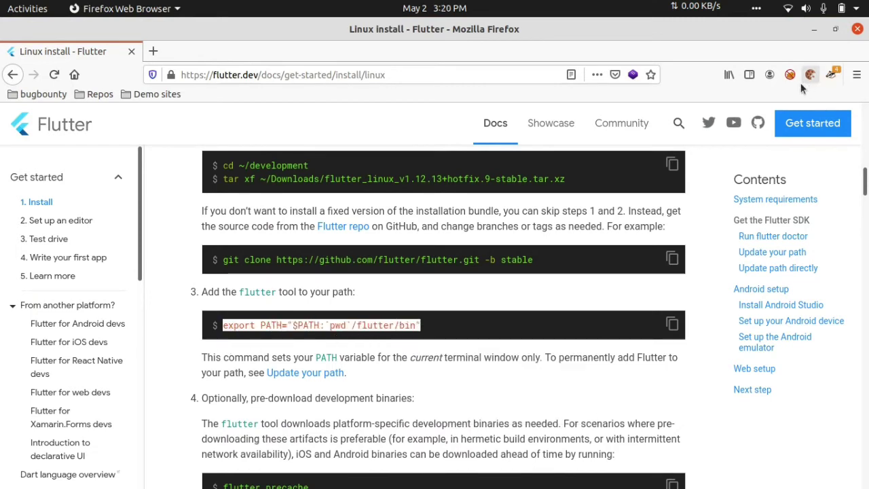
left_click(814, 29)
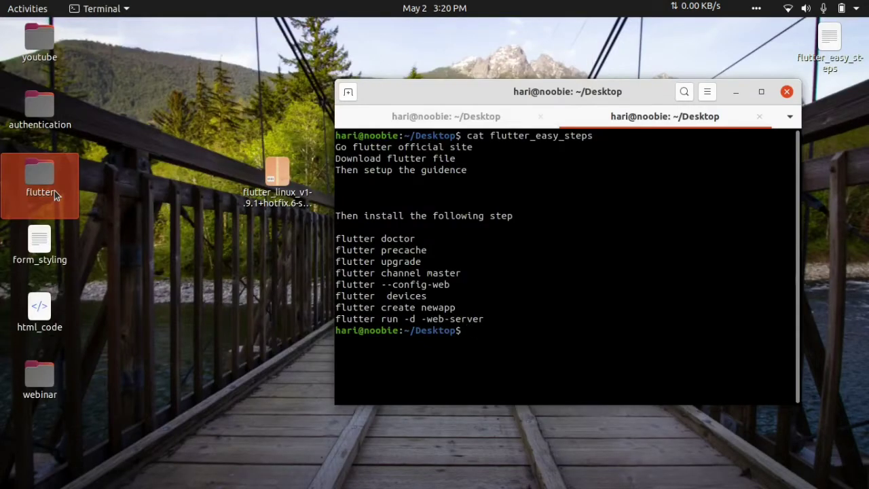
Check the archive extraction in the first terminal tab, and look at the home folder in Files
right_click(54, 193)
left_click(400, 119)
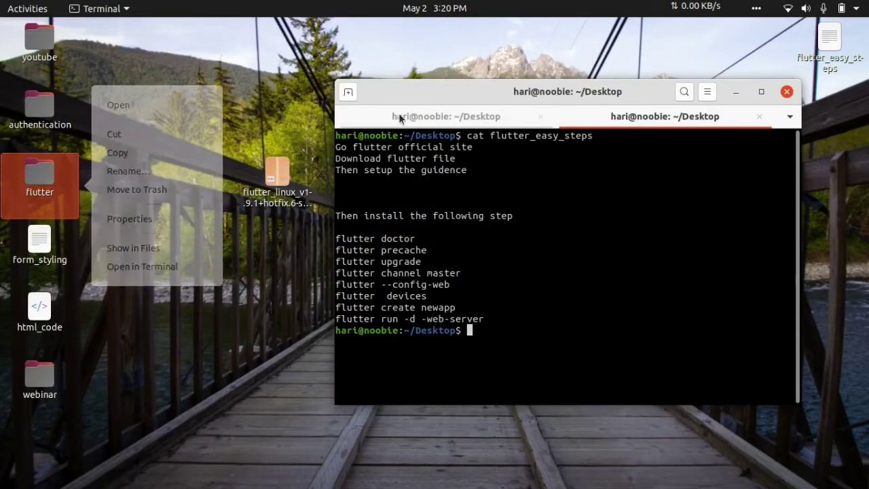
left_click(401, 119)
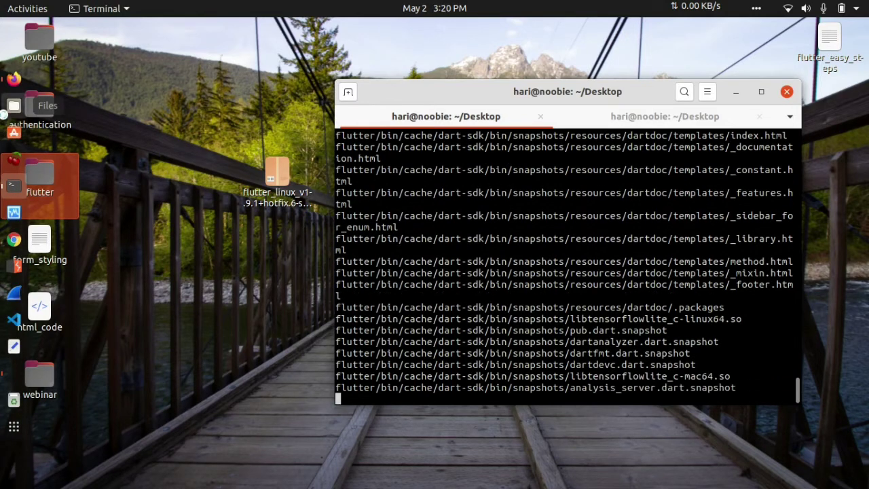
left_click(13, 105)
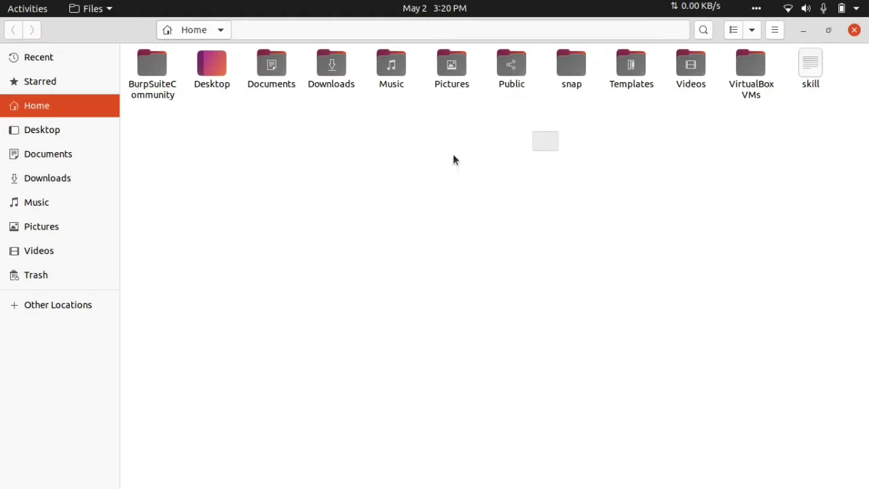
left_click(803, 31)
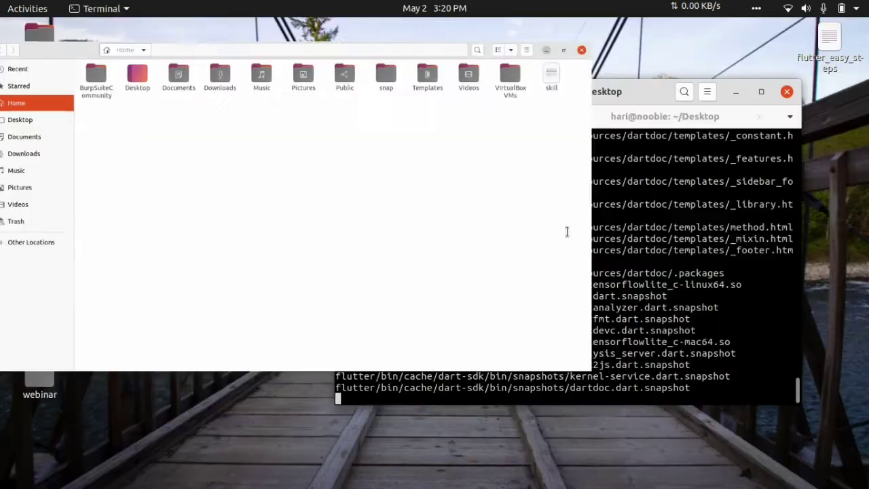
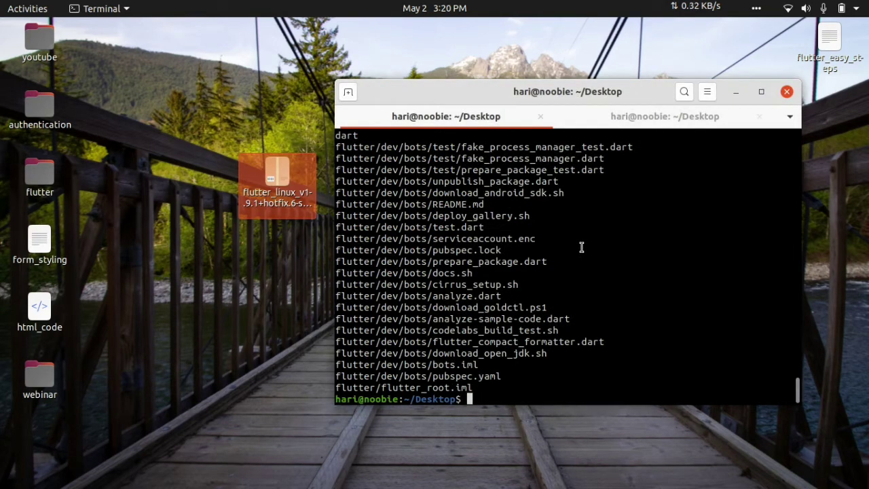
Move the extracted flutter folder from the Desktop to the home directory with sudo mv, authorizing it with the account password
type("sudo mv ")
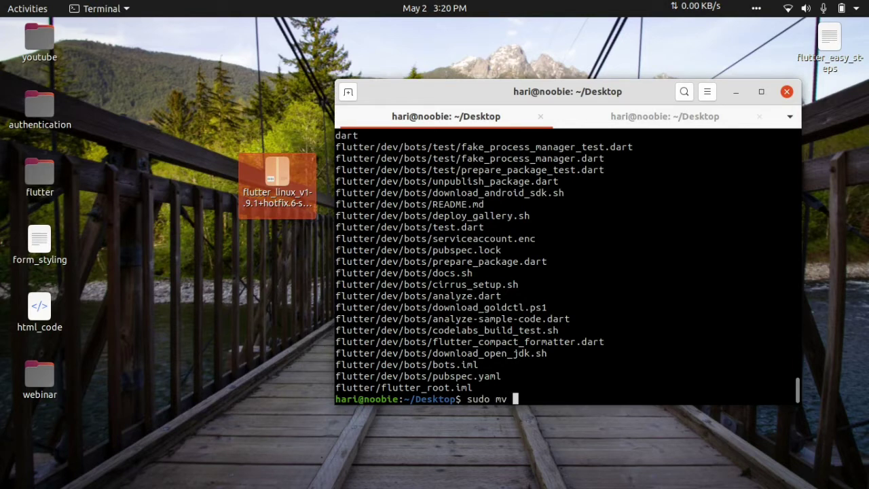
type("d")
key("BackSpace")
type("f")
key("Tab")
type("/")
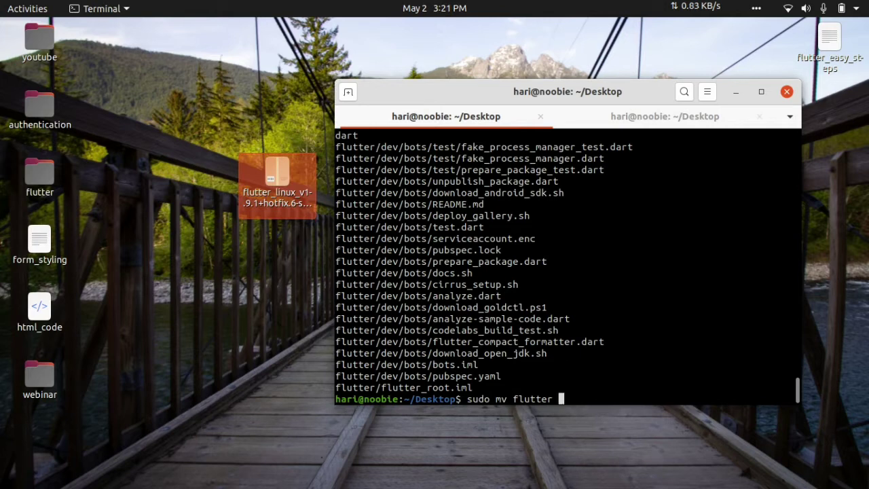
type("/home/ha")
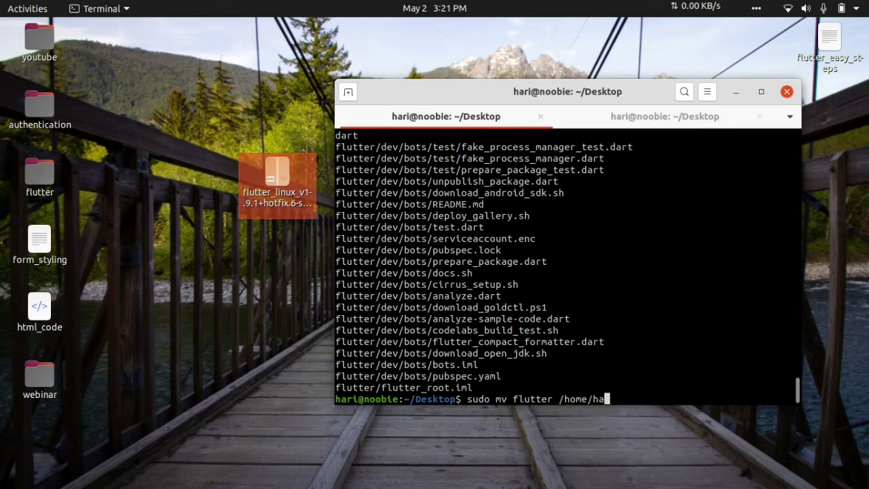
type("ri/")
key("Return")
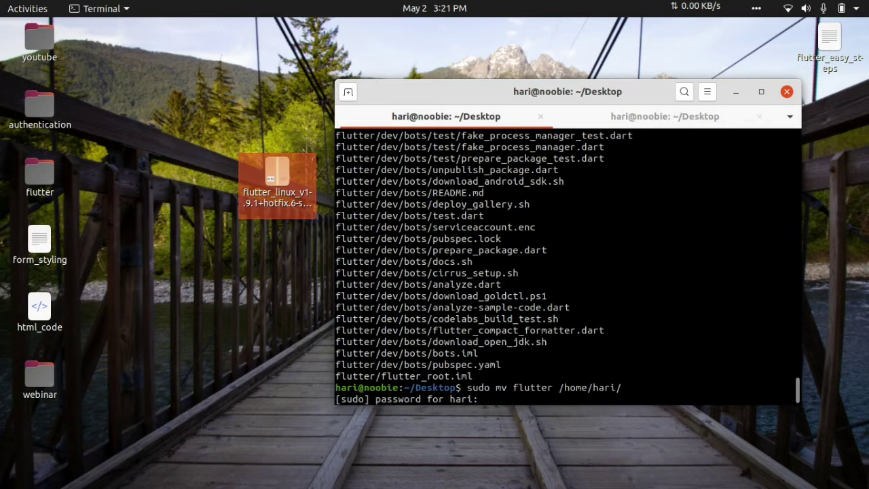
key("Return")
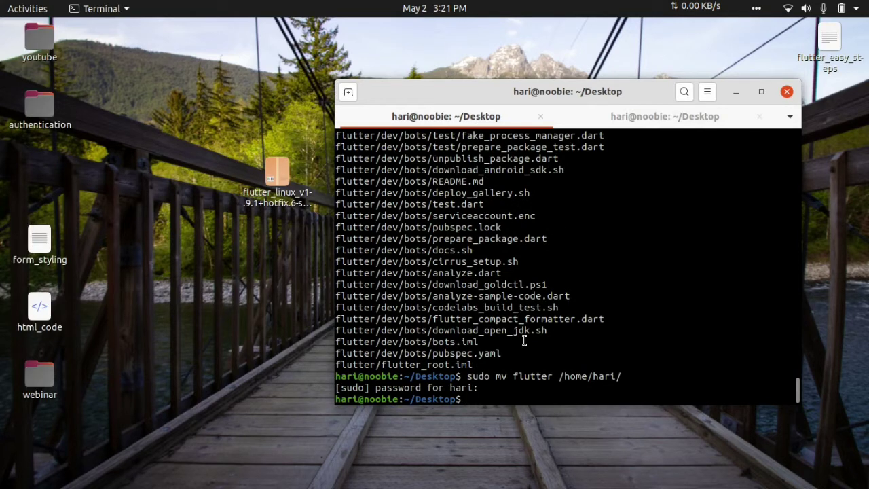
Change to the home directory with cd ~, list its contents to find the flutter folder, and recheck the guide's PATH instruction
type("cd ~")
key("Return")
type("ld")
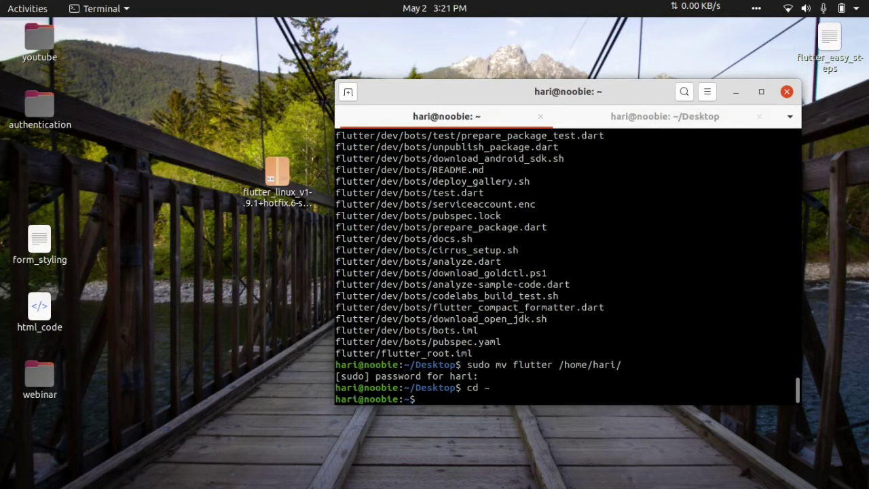
key("Return")
type("ls")
key("Return")
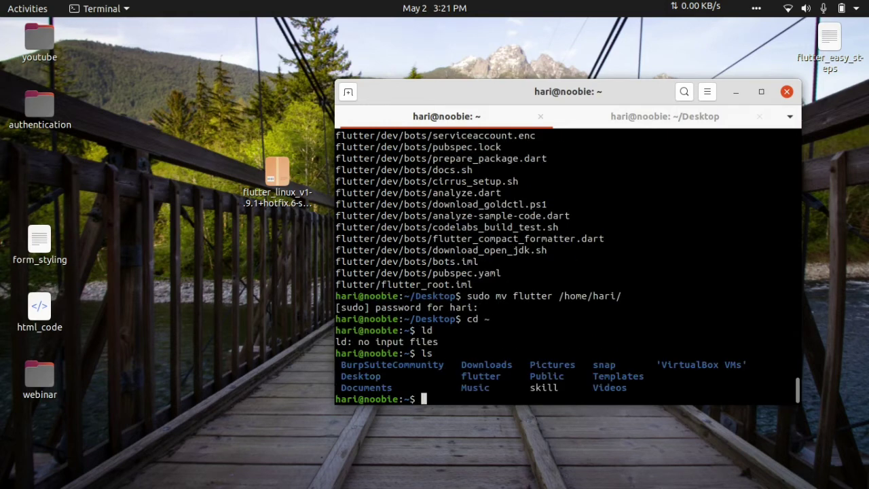
double_click(487, 377)
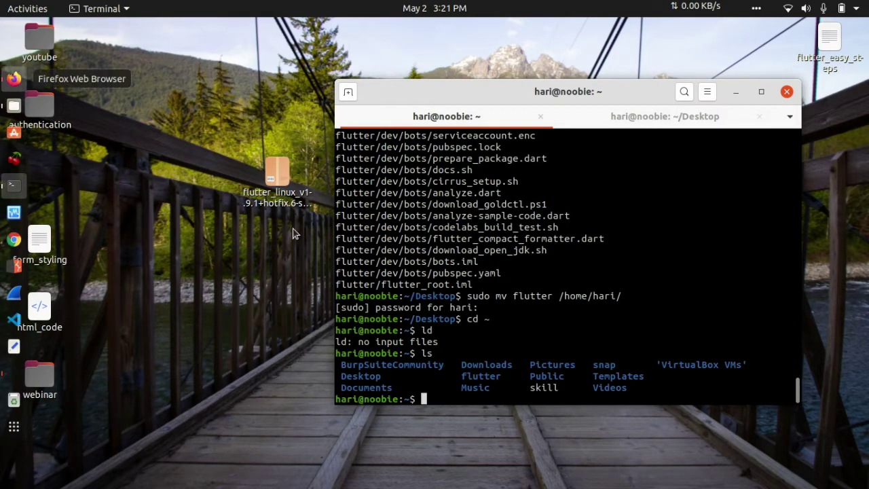
left_click(14, 79)
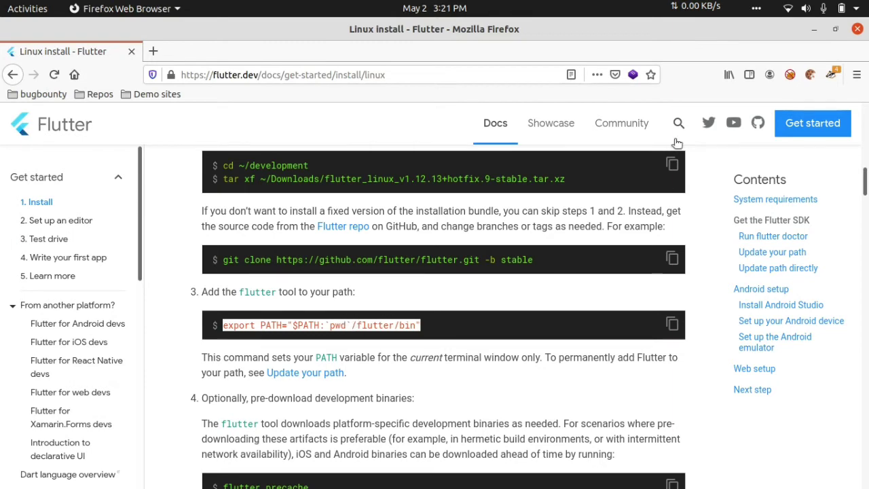
left_click(813, 30)
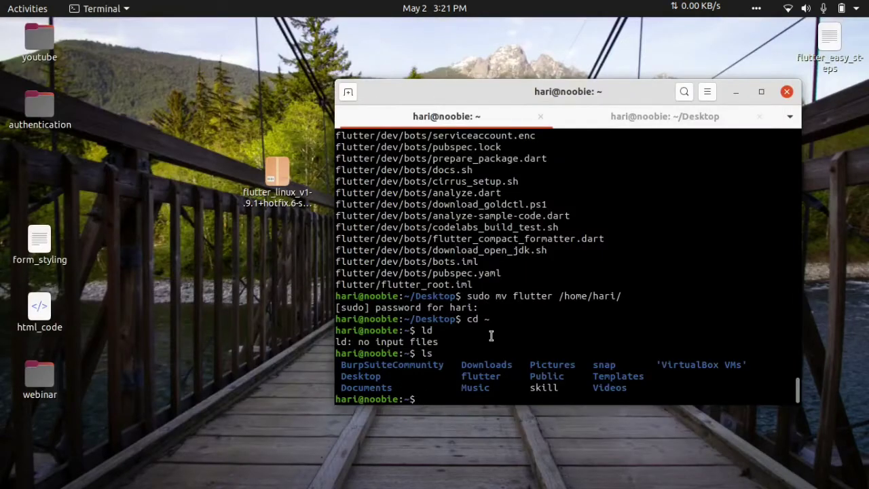
Clear the terminal, list all home directory files including hidden ones with ls -la, and select the .bashrc entry
type("clear")
key("Return")
type("ls -ls")
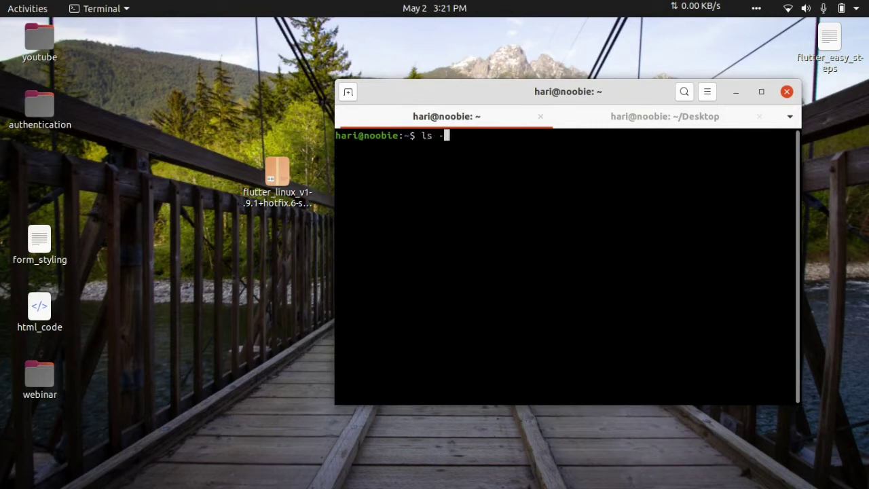
key("Return")
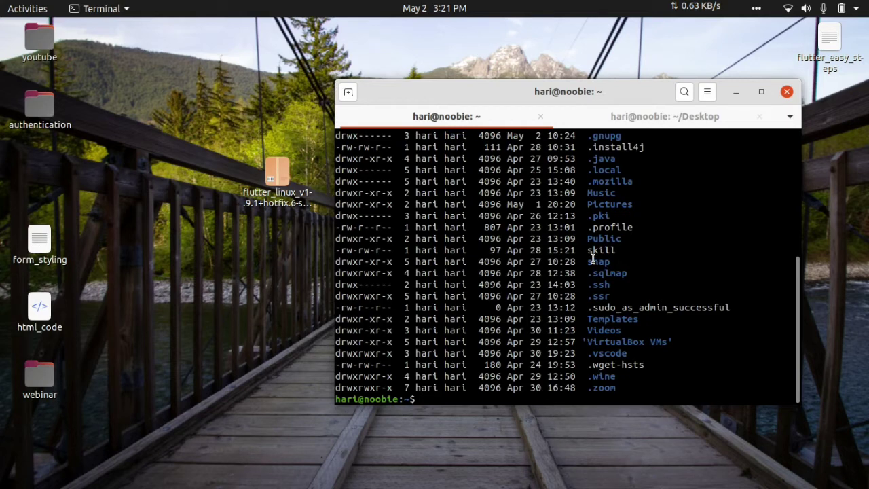
scroll(593, 258, "up", 7)
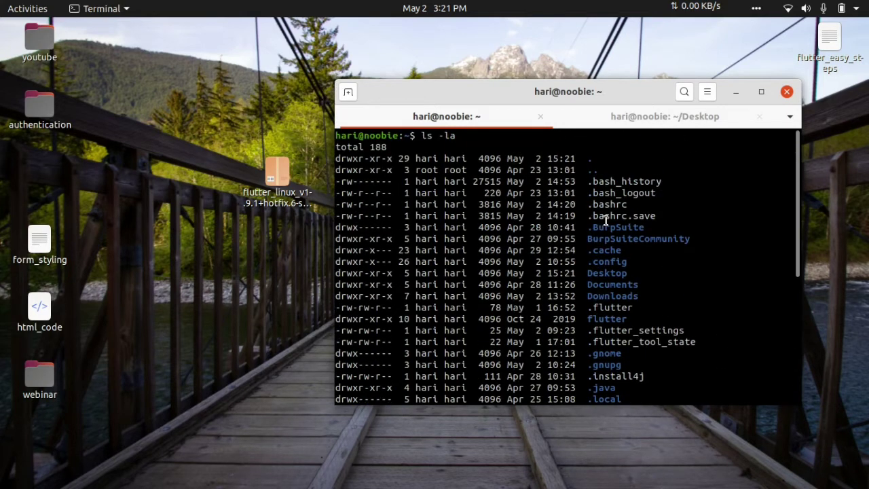
double_click(607, 205)
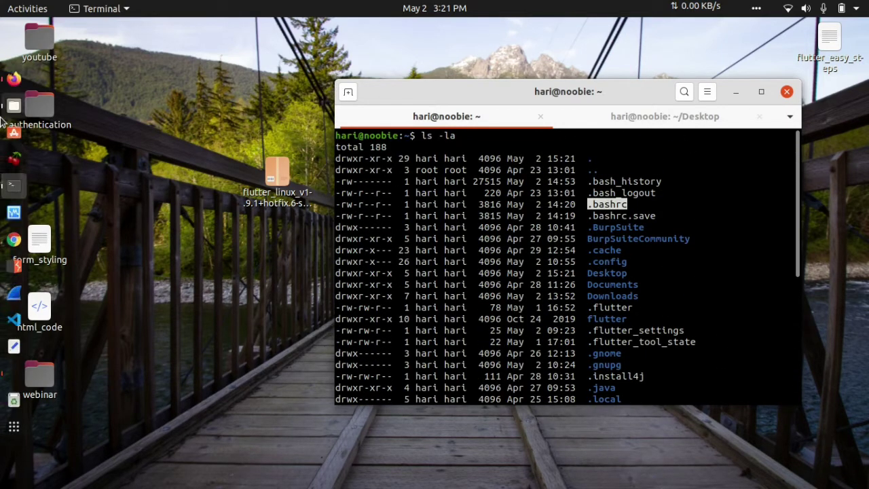
Open the home folder in Files and turn on Show Hidden Files
left_click(15, 115)
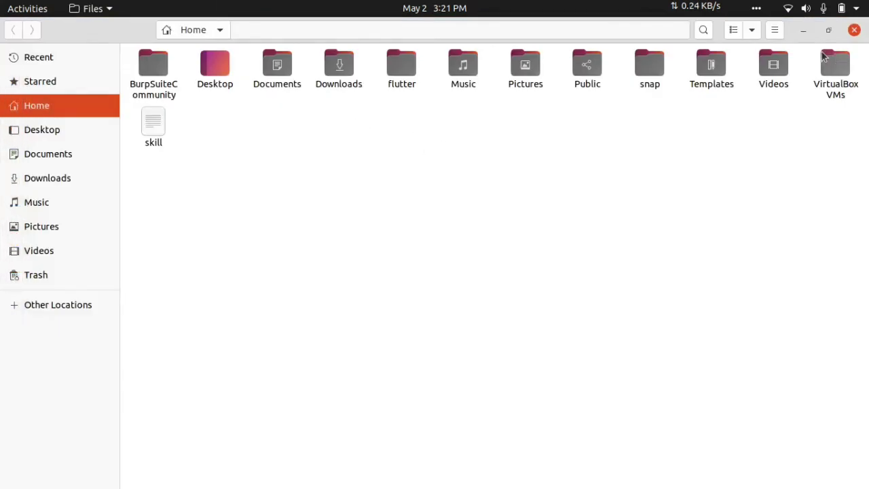
left_click(775, 30)
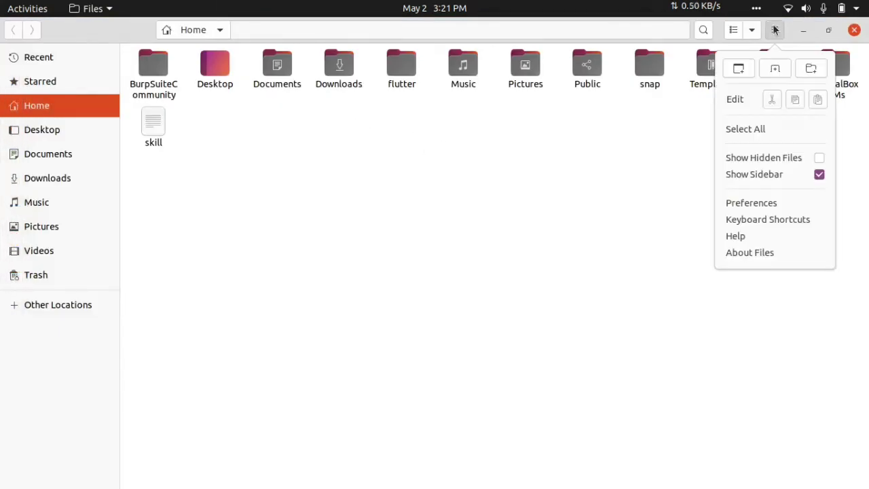
left_click(788, 157)
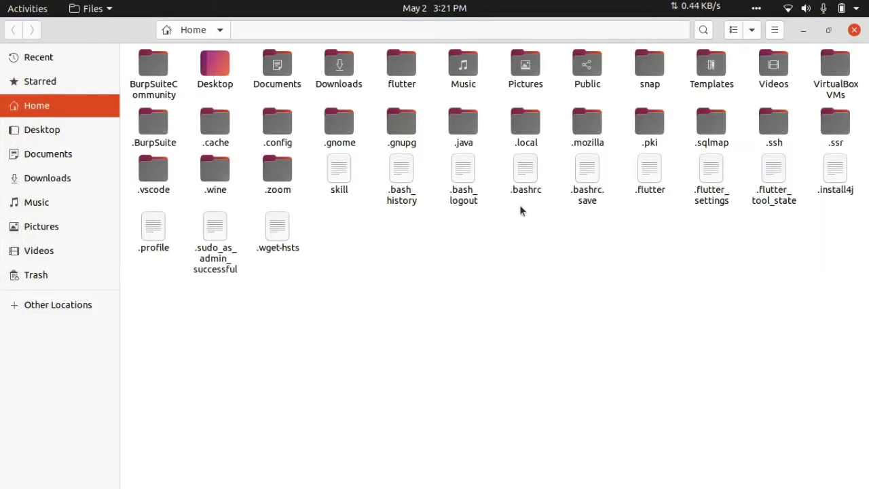
Open .bashrc in the text editor and place the cursor at the end of the "# customize commands" line
left_click(402, 170)
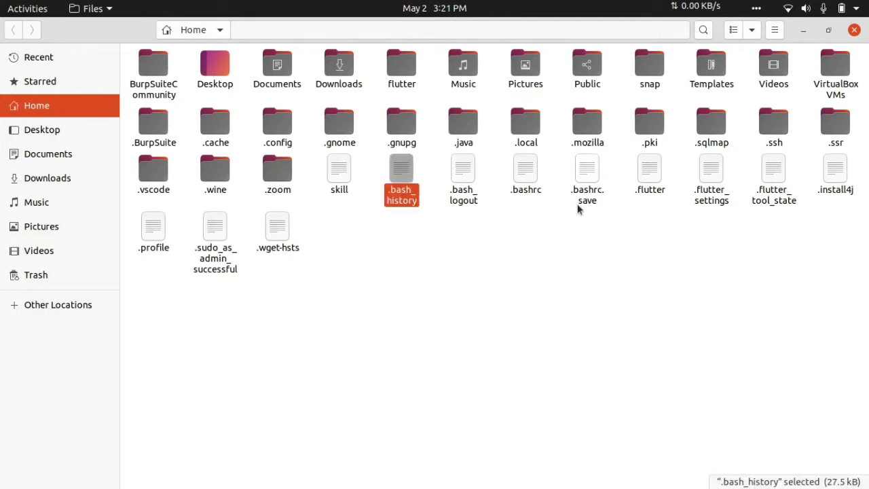
left_click(525, 173)
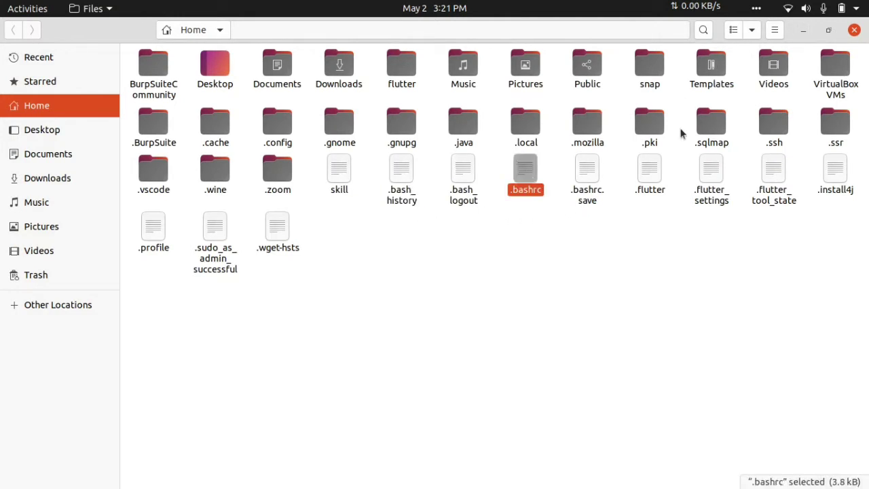
right_click(527, 178)
left_click(558, 188)
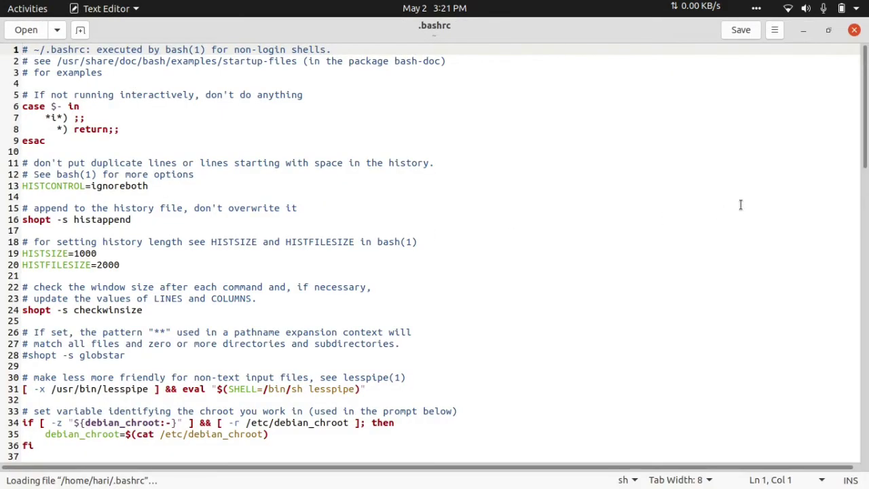
scroll(754, 199, "down", 5)
scroll(866, 404, "down", 10)
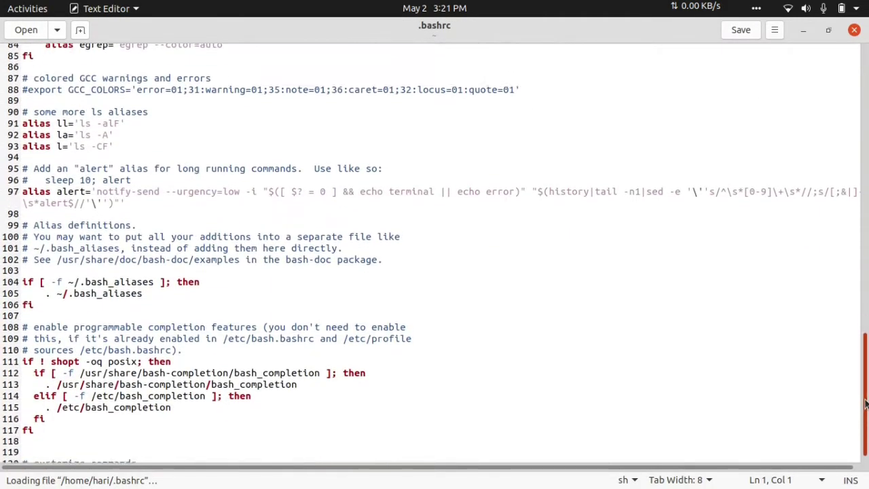
left_click(174, 448)
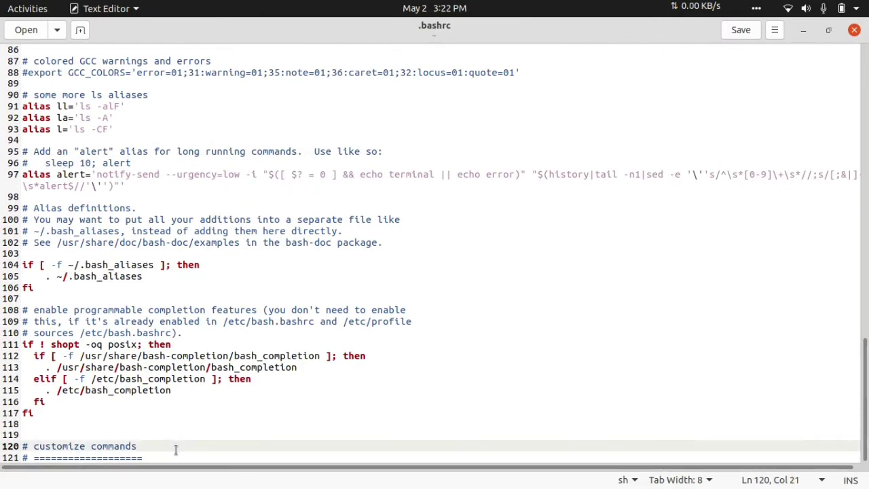
Add the line export PATH="$PATH:`pwd`/flutter/bin" beneath the "# customize commands" heading in .bashrc
key("Down")
key("Return")
key("Return")
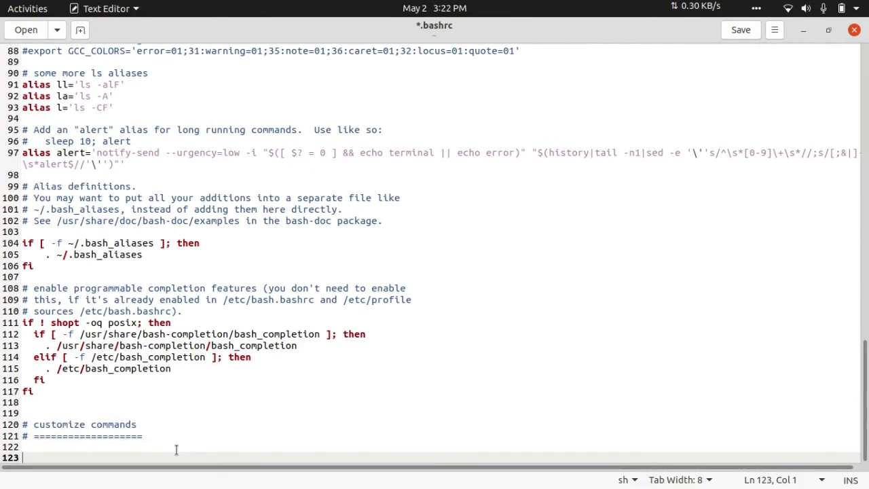
type("export PATH=\"$PATH:`pwd`/flutter/bin\"")
key("Return")
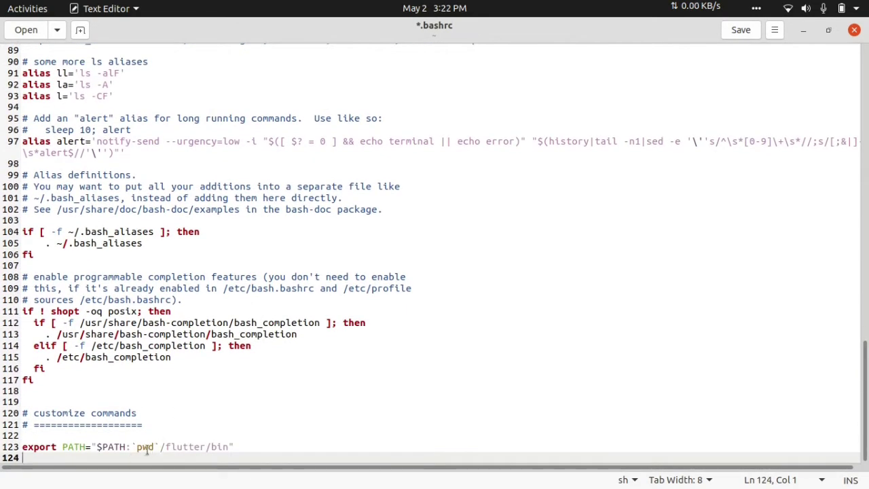
Replace `pwd` in the export line with /home/ plus the account's user name, then save and close .bashrc
left_click(146, 448)
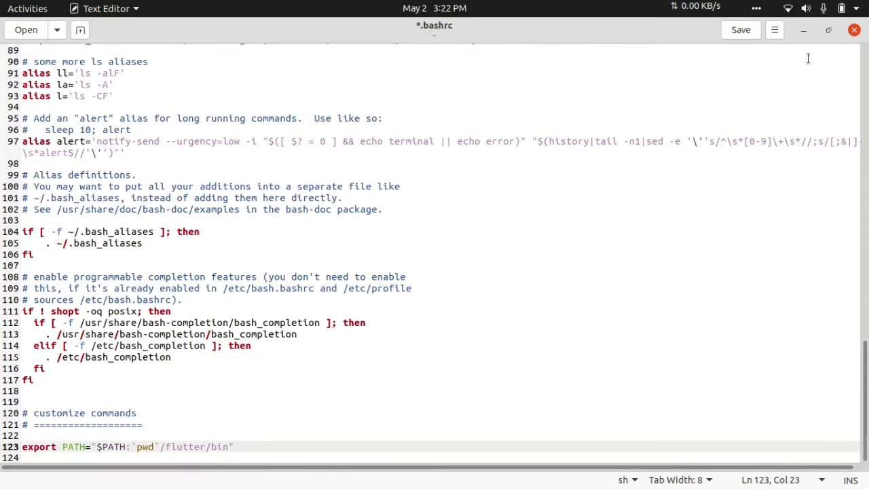
left_click(803, 31)
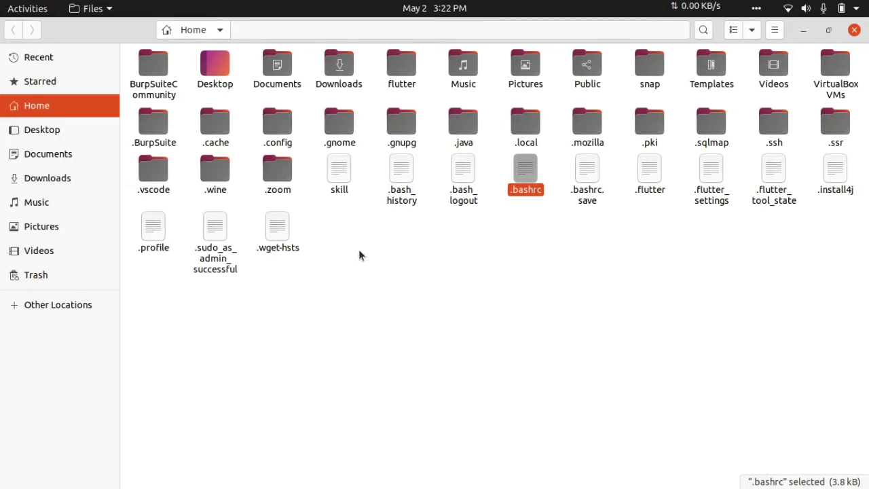
key("alt+Tab")
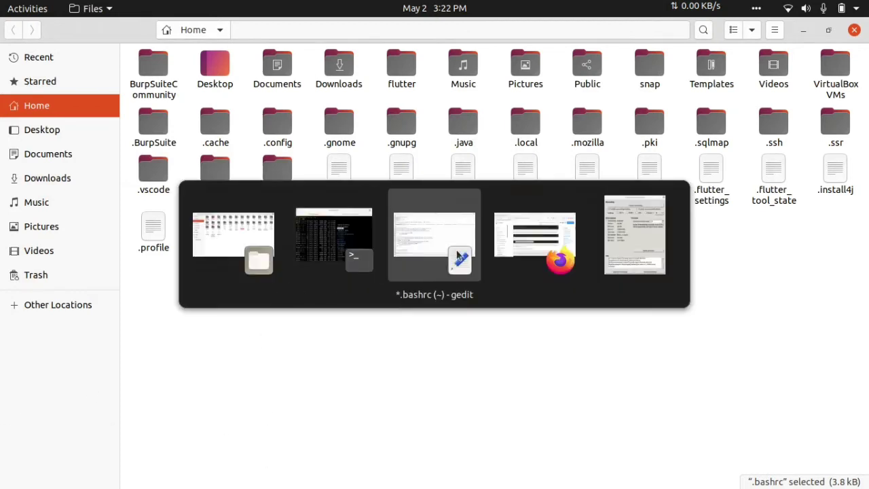
left_click(469, 253)
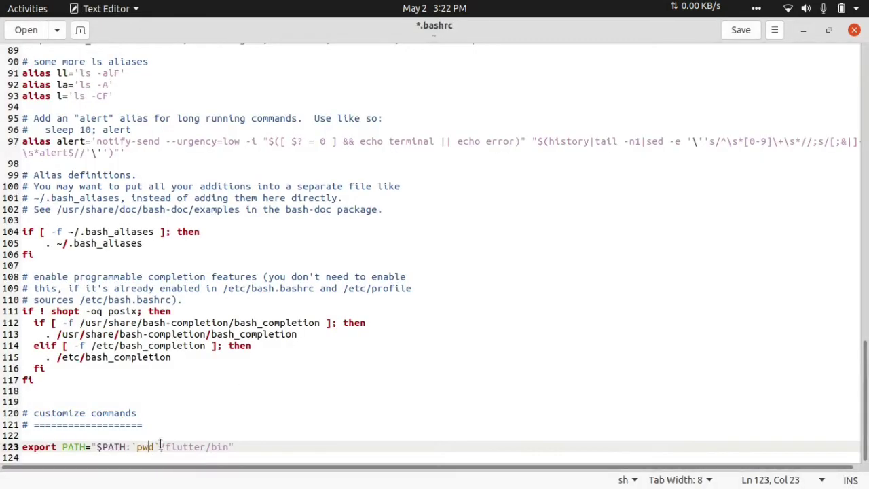
key("BackSpace")
key("BackSpace")
key("BackSpace")
key("BackSpace")
key("Delete")
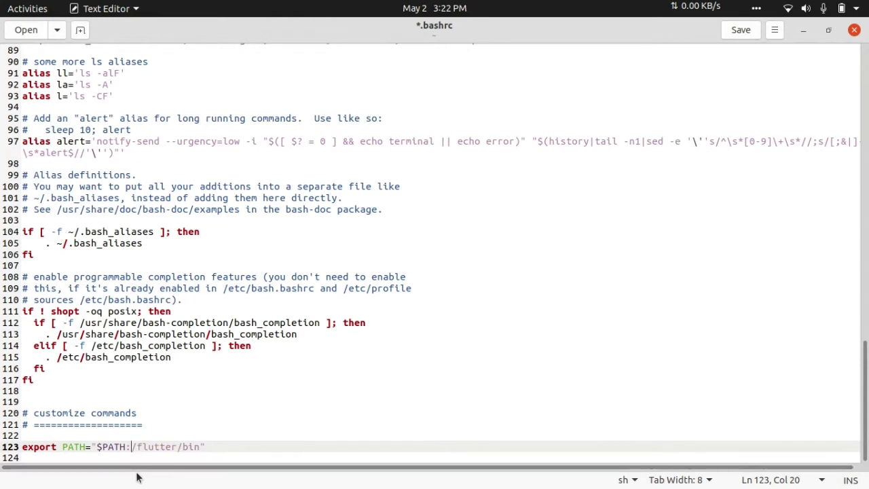
type("/home")
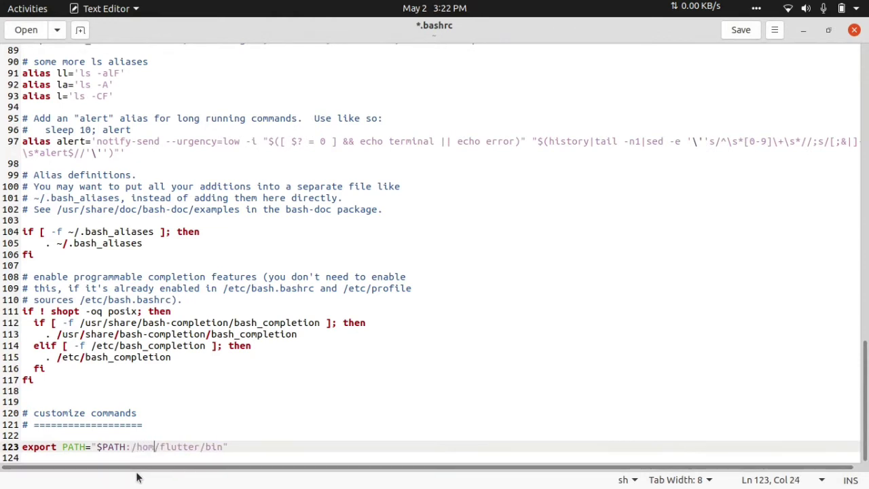
type("/hari")
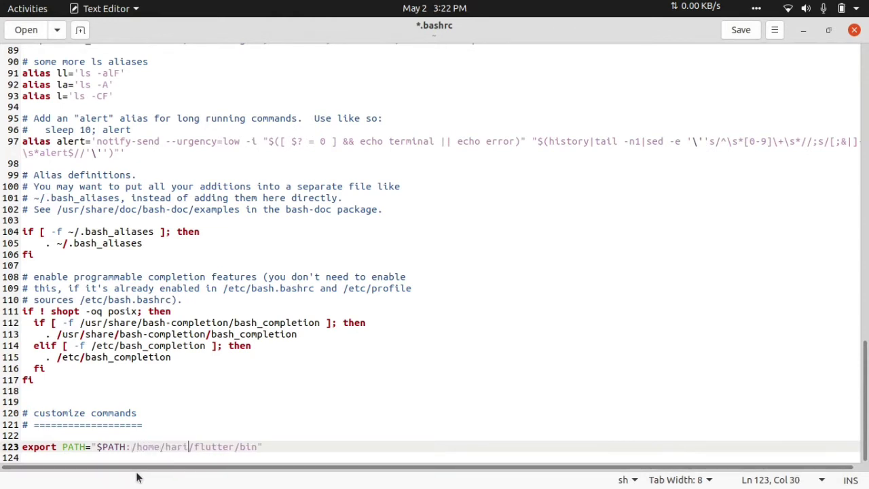
key("ctrl+s")
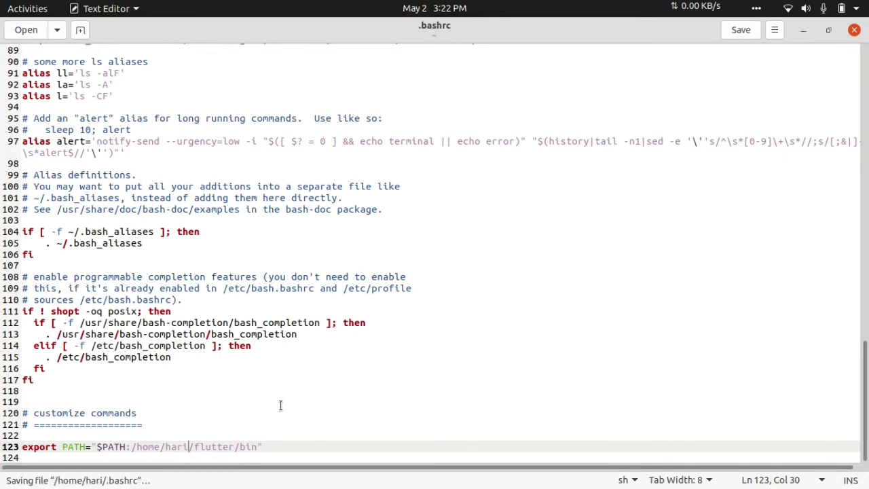
left_click(855, 30)
Open a terminal in the home folder and reload the shell configuration with source .bashrc
right_click(534, 271)
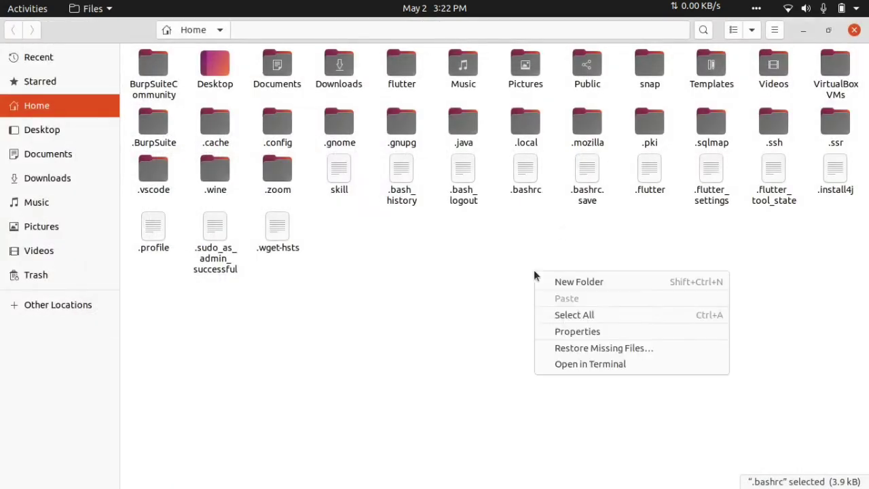
left_click(485, 279)
right_click(495, 285)
left_click(540, 376)
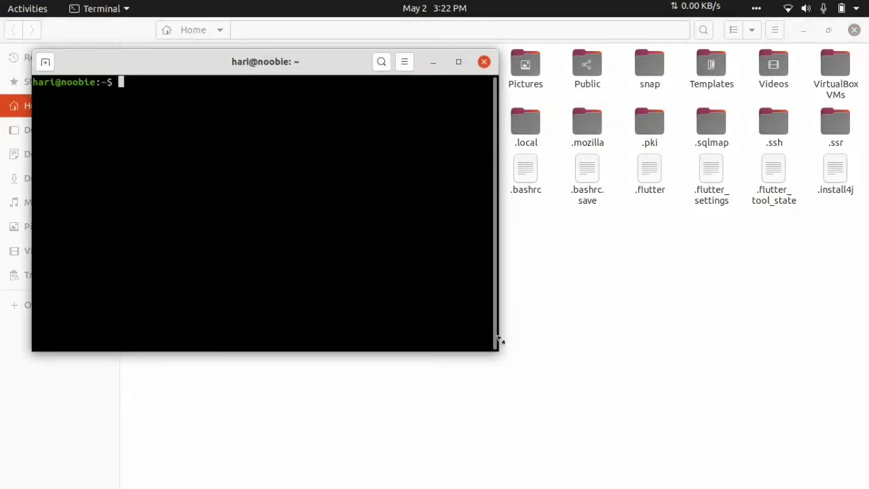
type("source ")
type(".bashr")
key("BackSpace")
type("shrc")
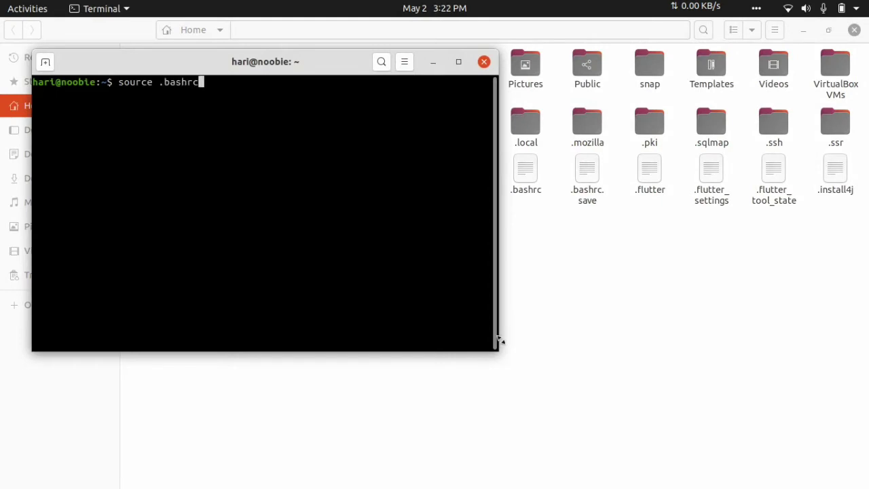
key("Return")
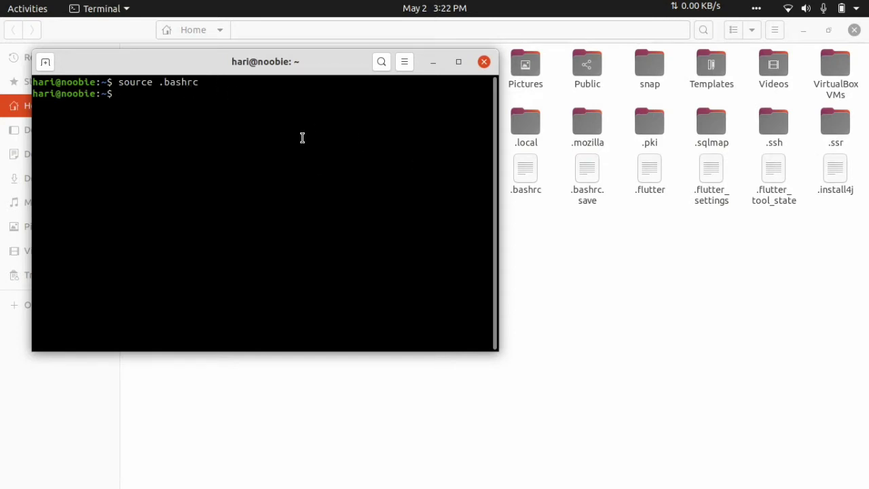
Clear the terminal, run flutter to test the command, and close the Files window
type("clear")
key("Return")
type("flutter")
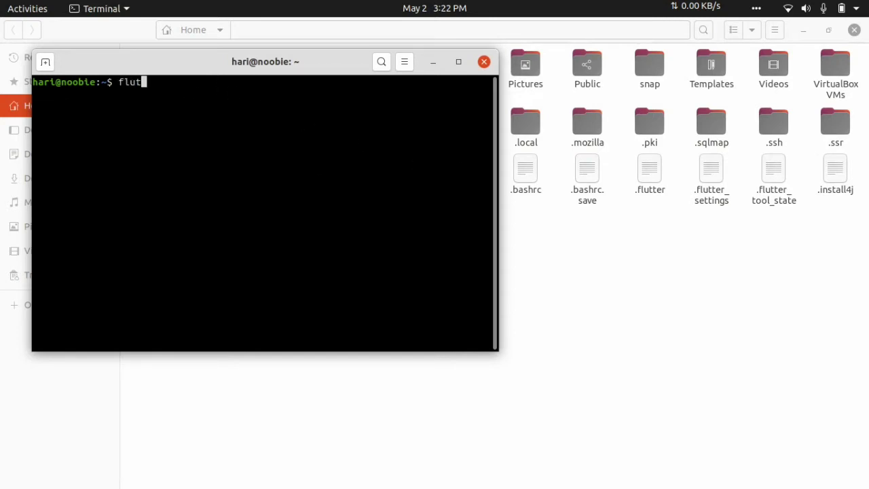
key("Return")
left_click_drag(311, 62, 478, 81)
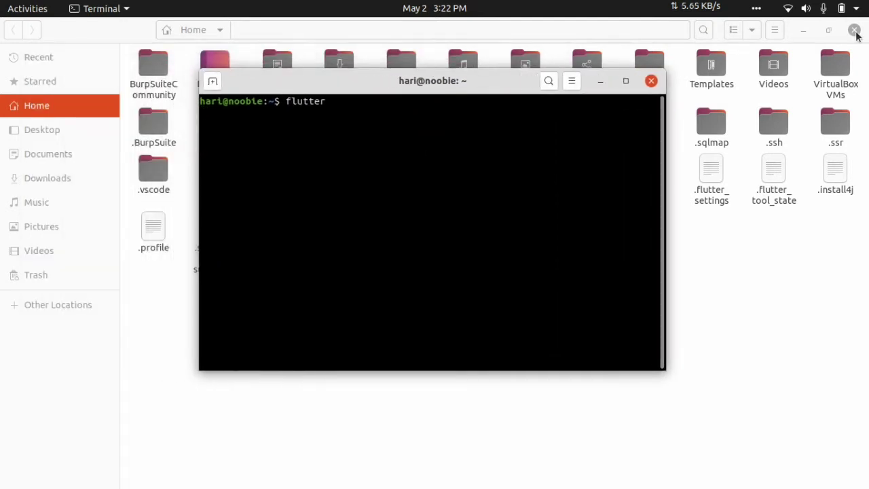
left_click(854, 30)
Review the remaining setup commands in the flutter_easy_steps listing and in Firefox's Flutter Linux install guide, then return to the terminal running flutter
left_click(747, 117)
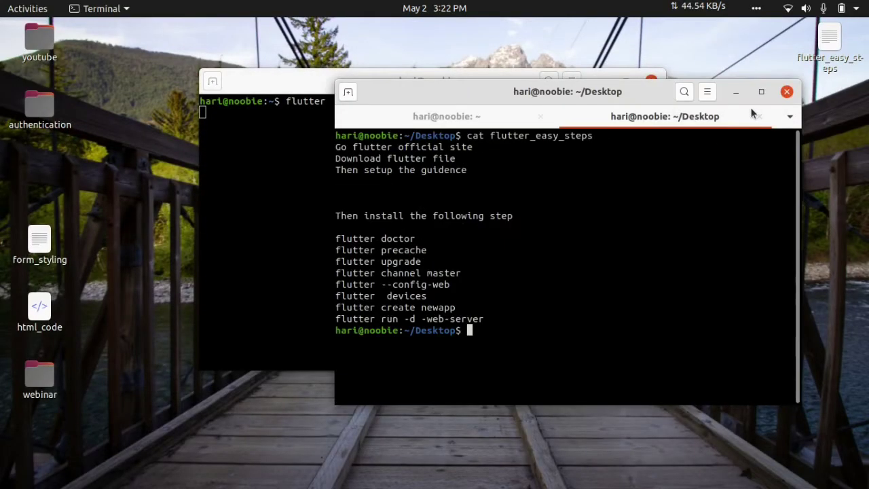
left_click_drag(597, 102, 607, 106)
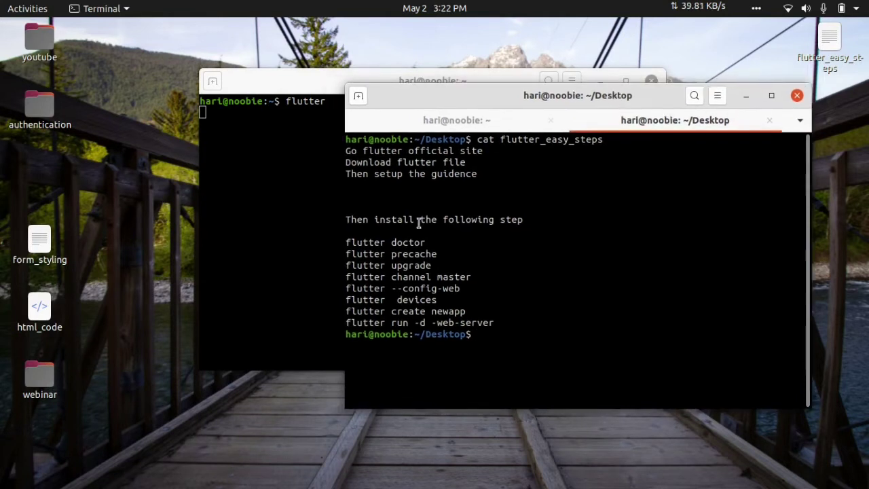
left_click_drag(400, 222, 510, 208)
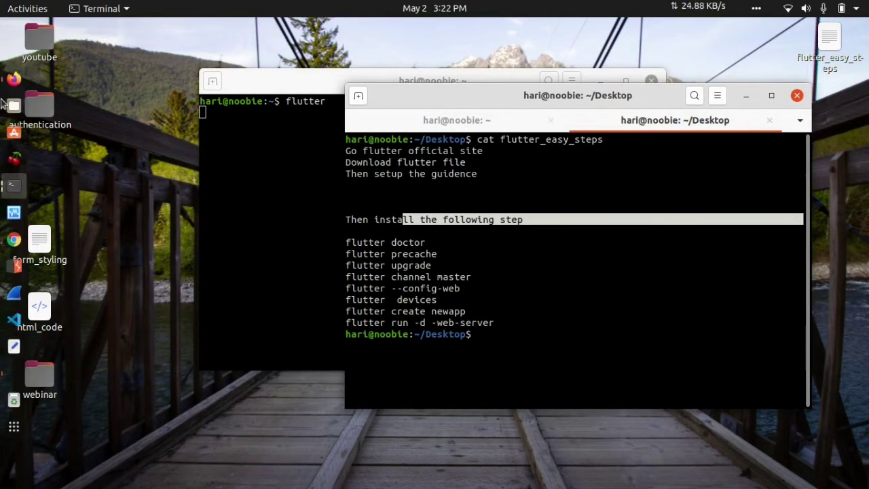
left_click(11, 82)
scroll(293, 372, "down", 3)
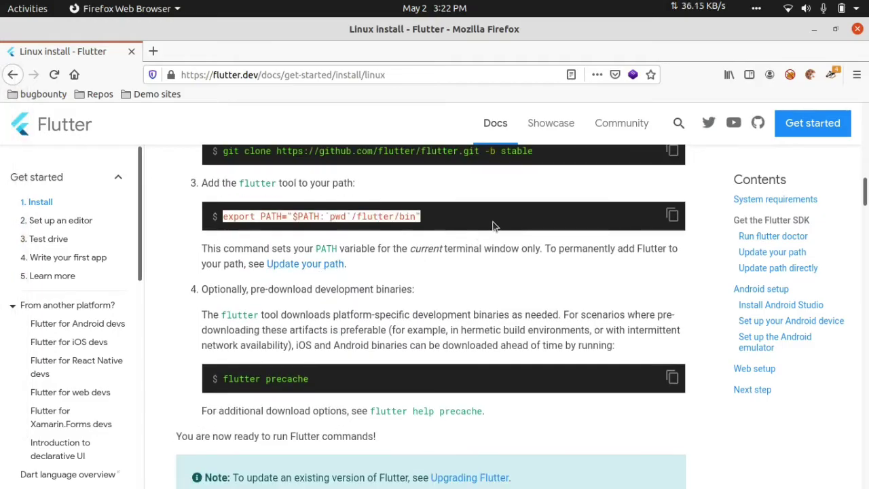
scroll(288, 309, "down", 4)
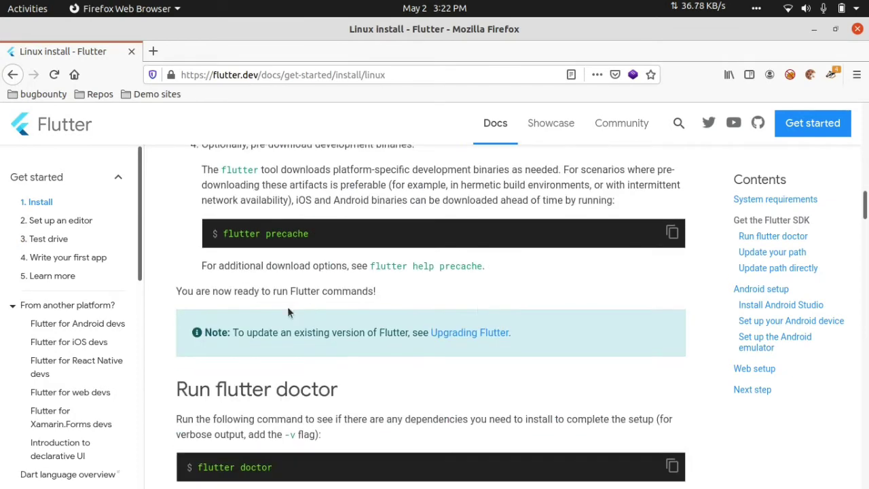
left_click(815, 30)
left_click(258, 132)
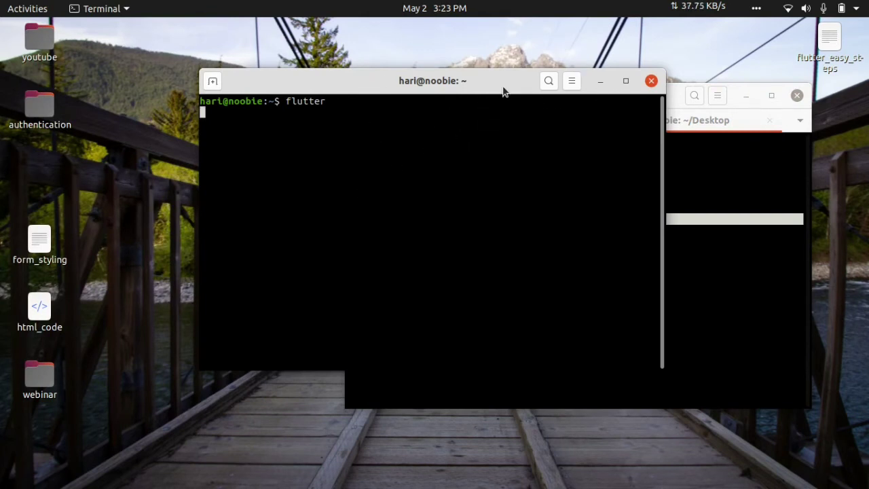
Check the Flutter executable's location with which flutter in a new terminal tab, then exit that tab
key("Return")
left_click(211, 81)
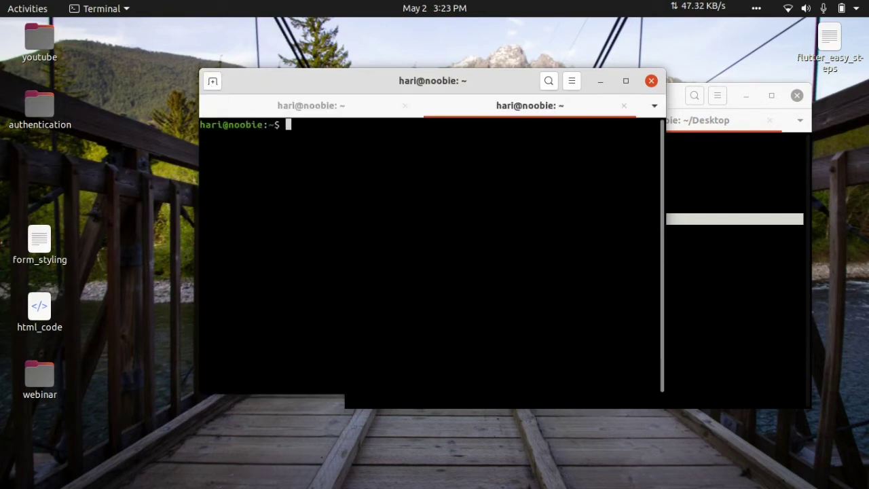
type("which ")
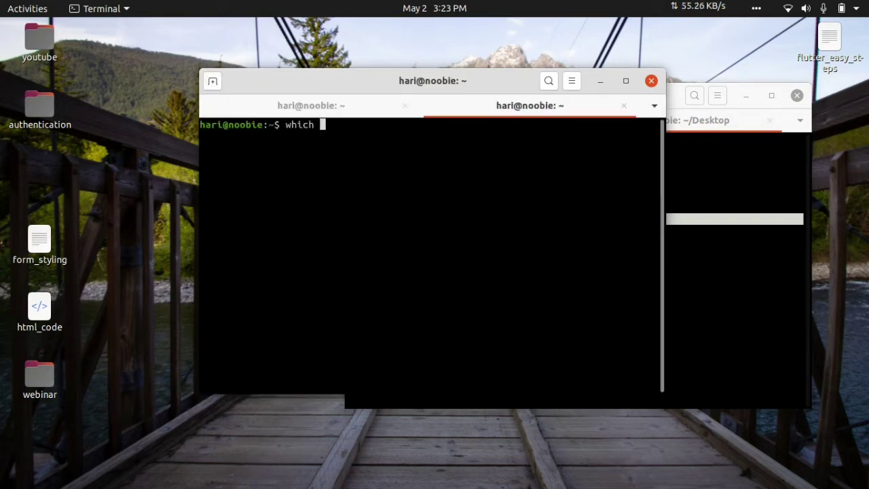
type("fluu")
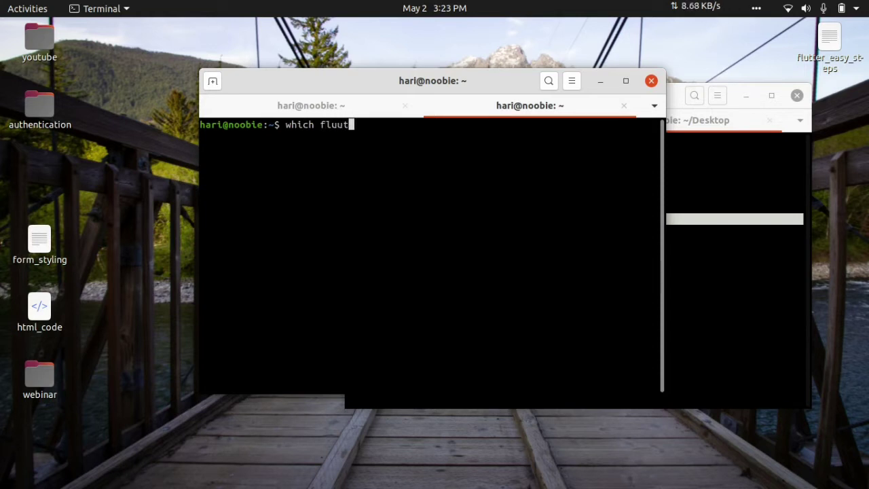
key("BackSpace")
type("tter")
key("Return")
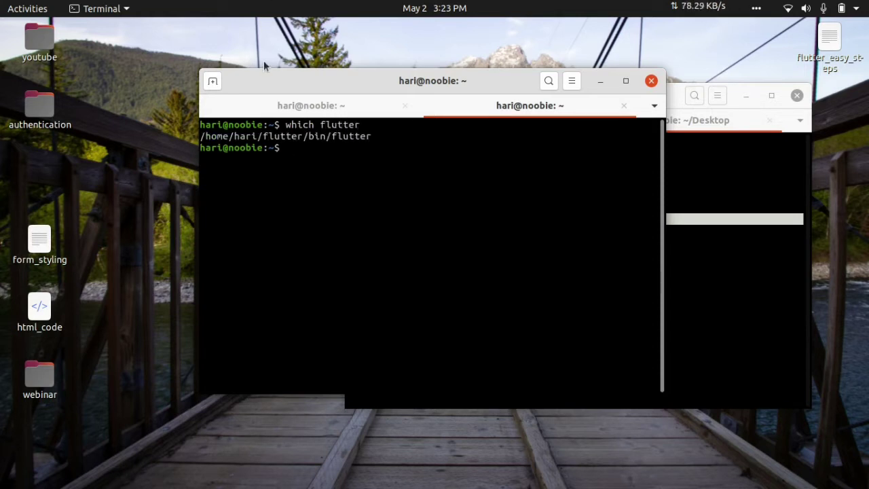
left_click_drag(222, 136, 390, 144)
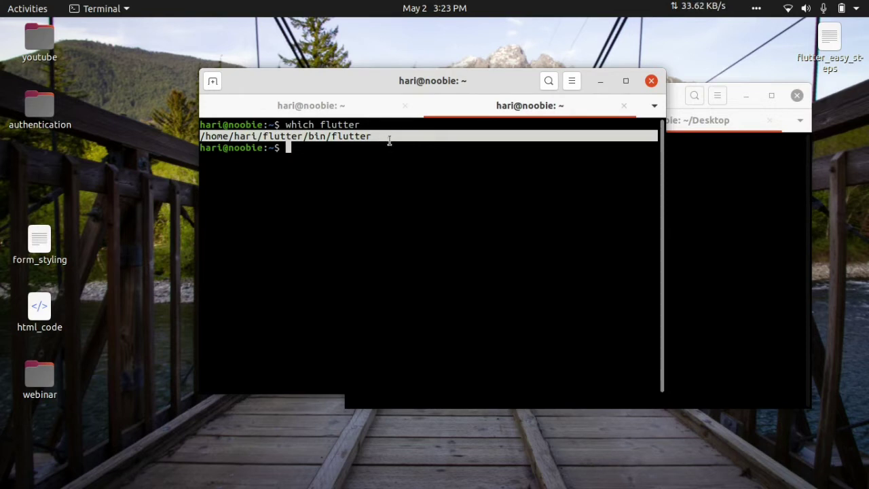
left_click(395, 183)
type("exit")
key("Return")
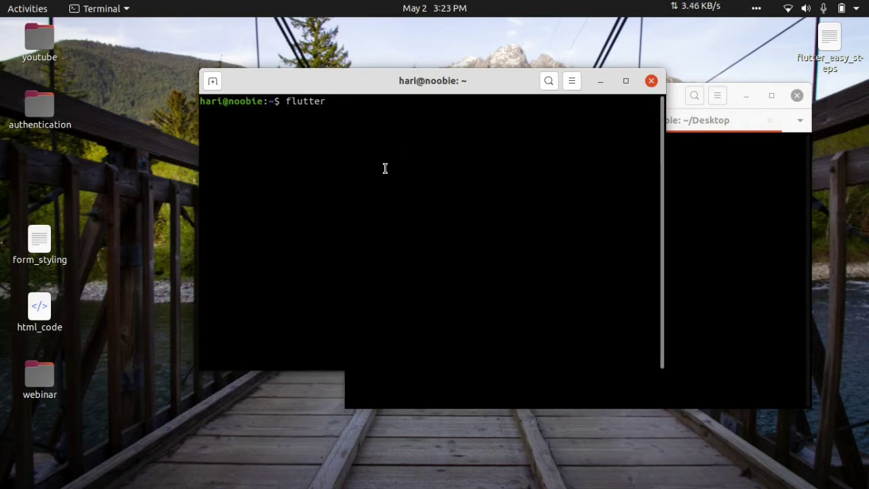
Interrupt the running flutter command and run flutter upgrade instead
key("ctrl+x")
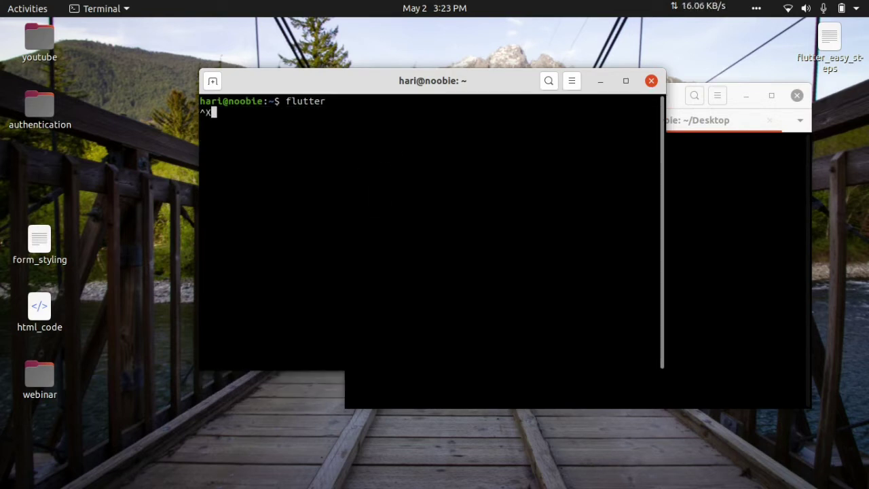
key("ctrl+c")
type("flutter")
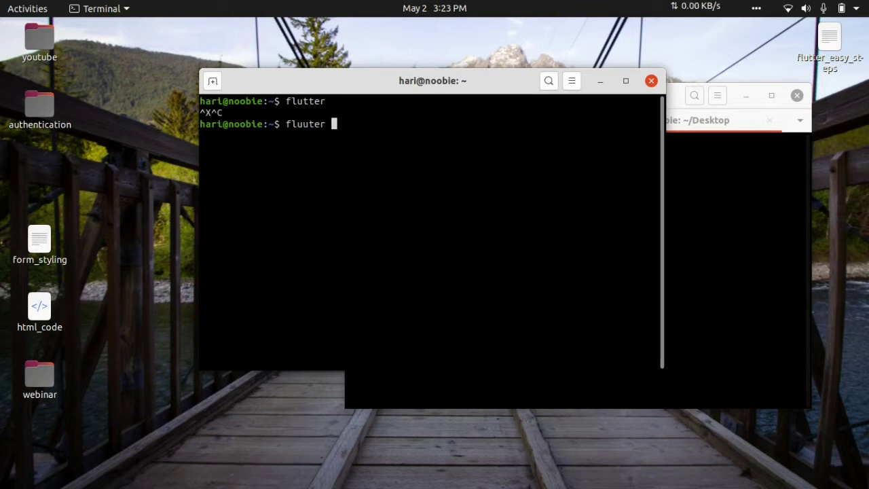
key("BackSpace")
key("BackSpace")
key("BackSpace")
key("BackSpace")
type("tter up")
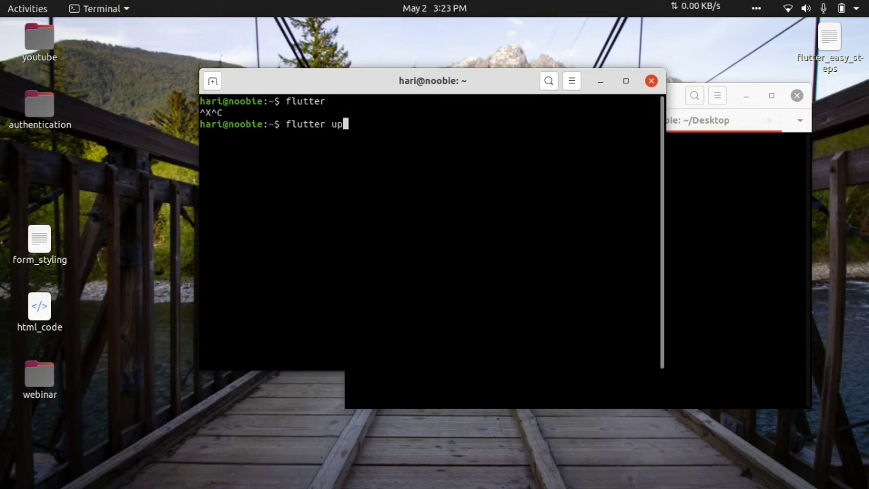
type("ger")
key("BackSpace")
key("BackSpace")
type("rade")
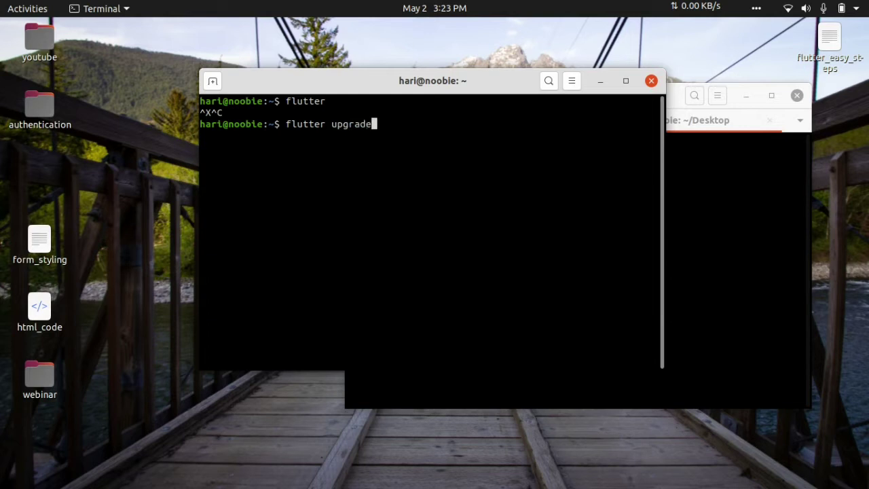
key("Return")
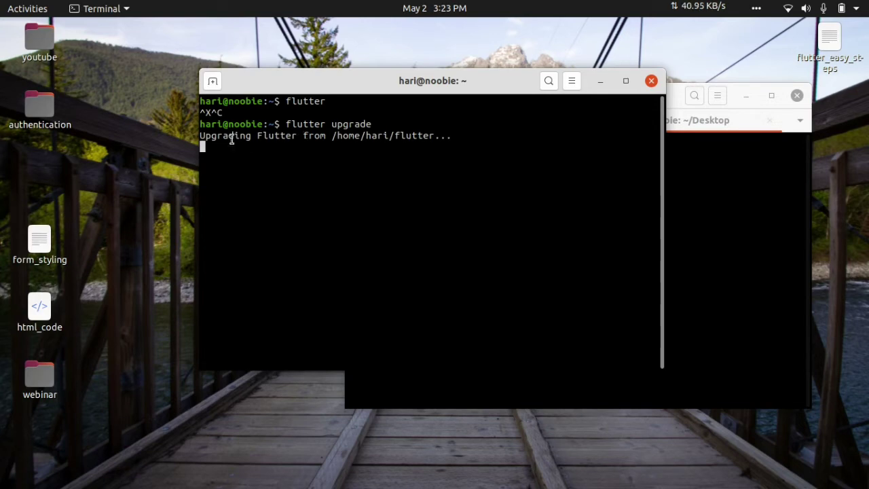
Move the upgrade terminal down and bring the terminal with the flutter_easy_steps listing to the front
left_click_drag(423, 89, 416, 101)
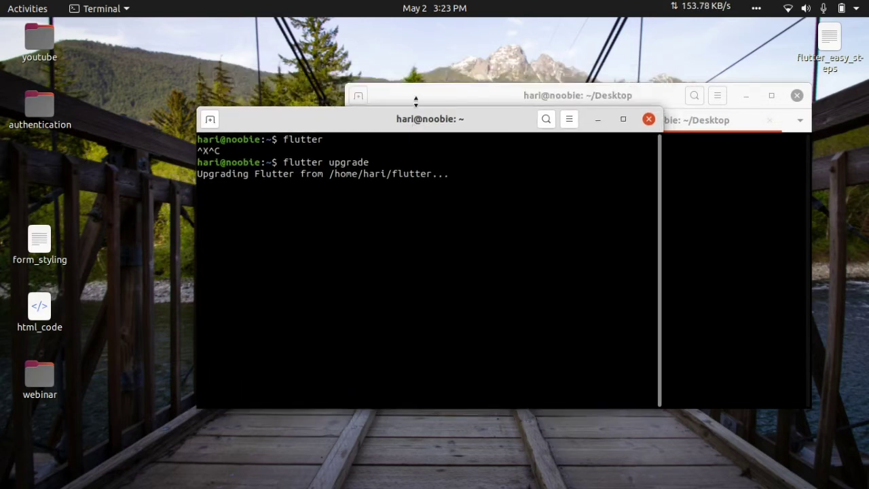
left_click(417, 91)
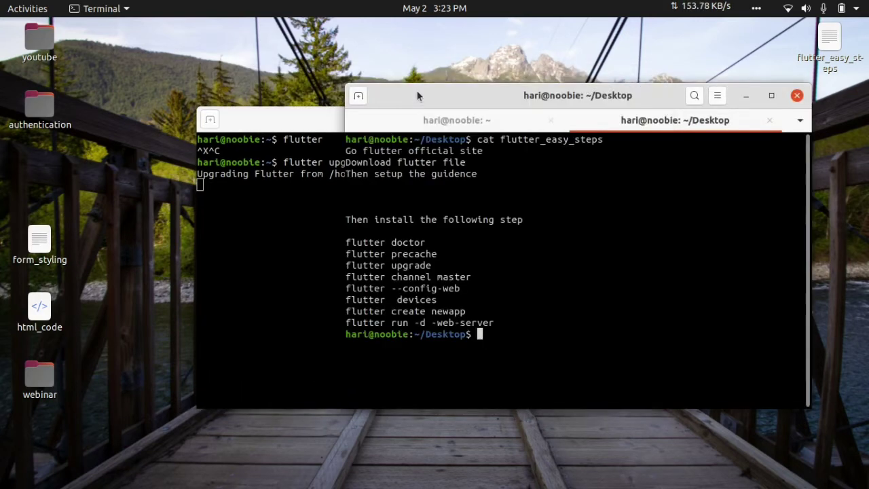
Minimize the terminal with the flutter_easy_steps listing and move the flutter upgrade terminal slightly higher on the desktop
left_click(745, 96)
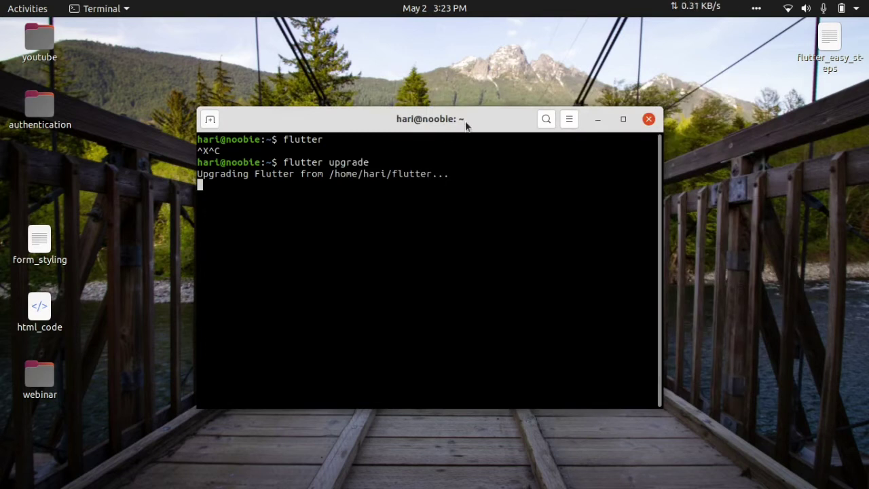
left_click_drag(459, 119, 456, 95)
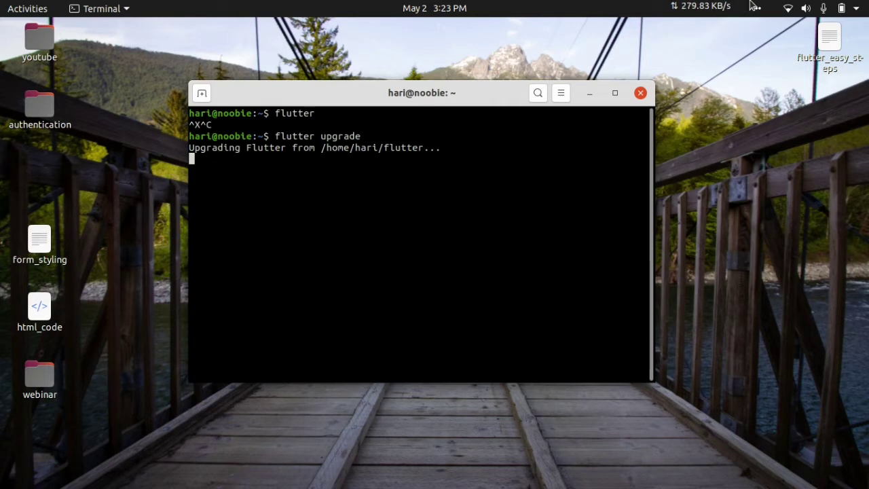
left_click(783, 5)
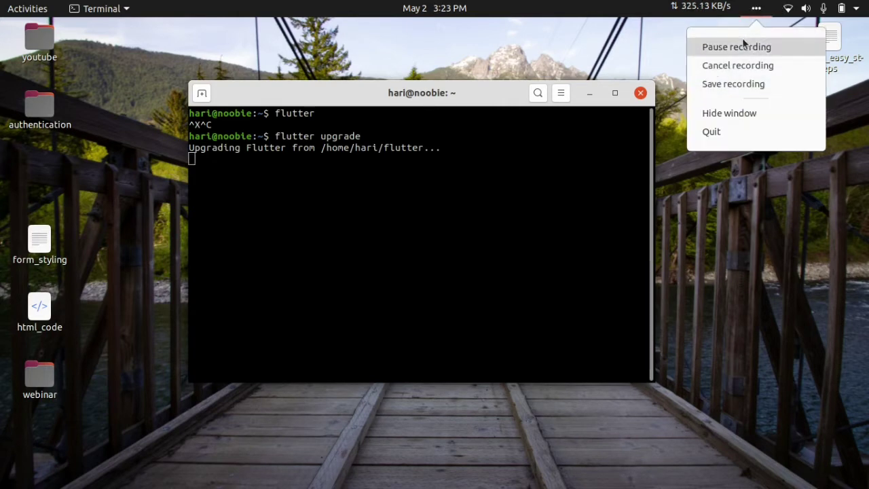
left_click(743, 40)
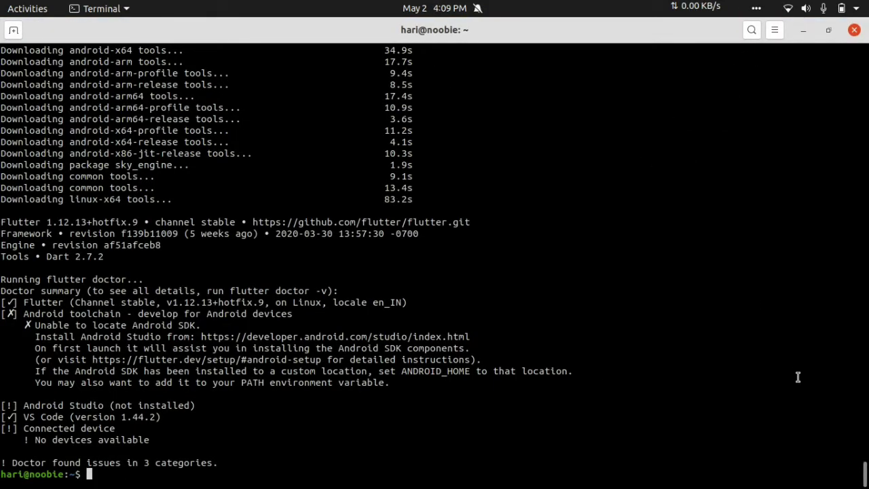
Check the end of the flutter upgrade output, clear the terminal and run flutter doctor
scroll(729, 328, "up", 1)
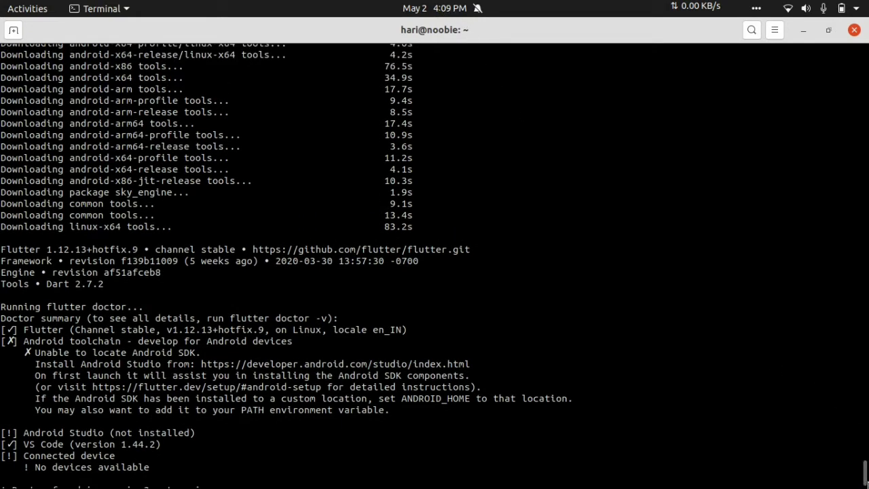
mouse_move(865, 470)
left_mouse_down()
mouse_move(866, 55)
mouse_move(851, 369)
mouse_move(867, 60)
mouse_move(866, 478)
left_mouse_up()
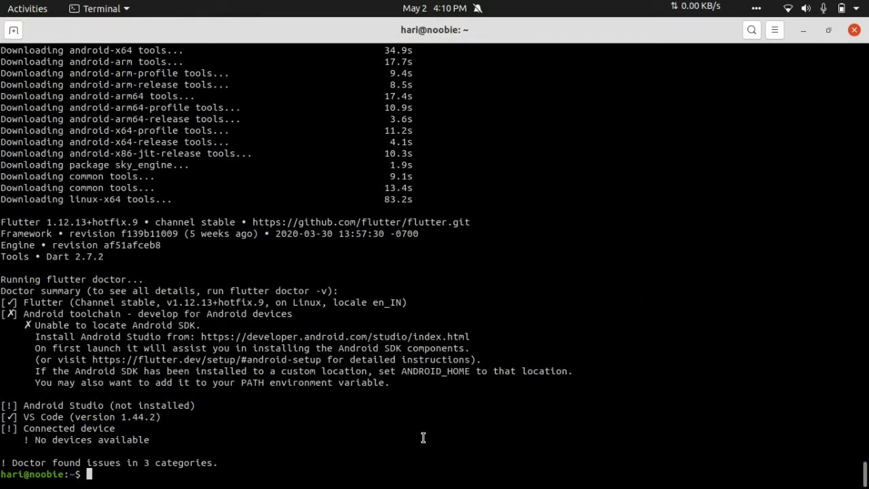
type("clear")
key("Return")
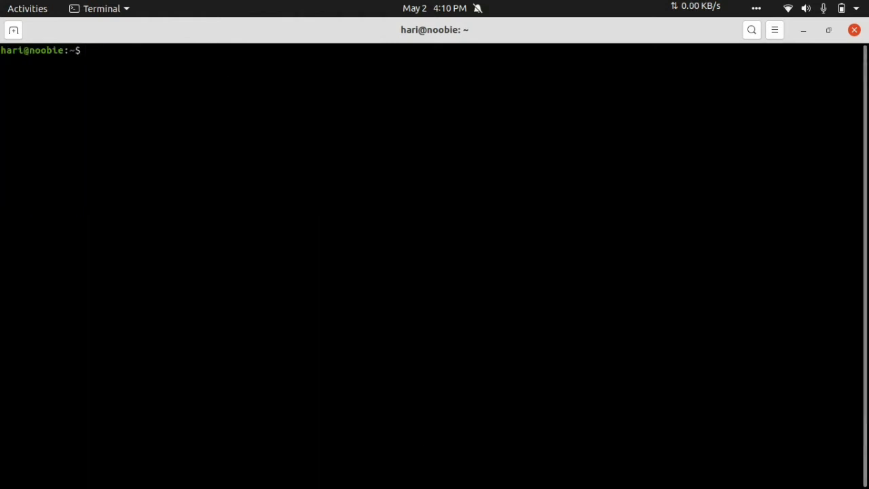
type("flutter doctor")
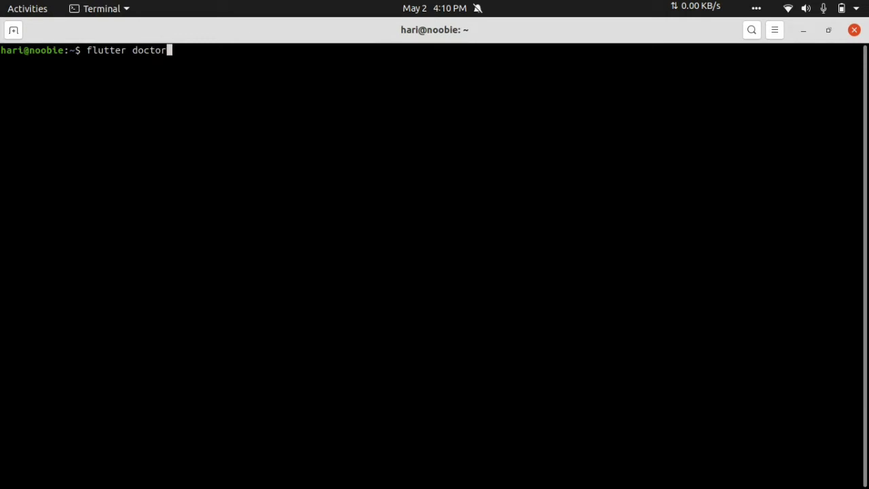
key("Return")
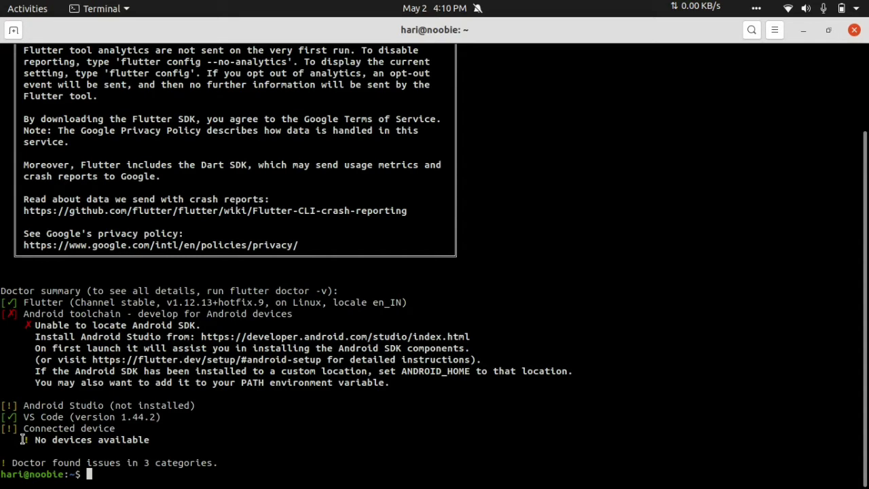
Highlight the connected-device message in the doctor summary and clear the terminal
left_click_drag(23, 440, 141, 438)
left_click(182, 426)
type("clear")
key("Return")
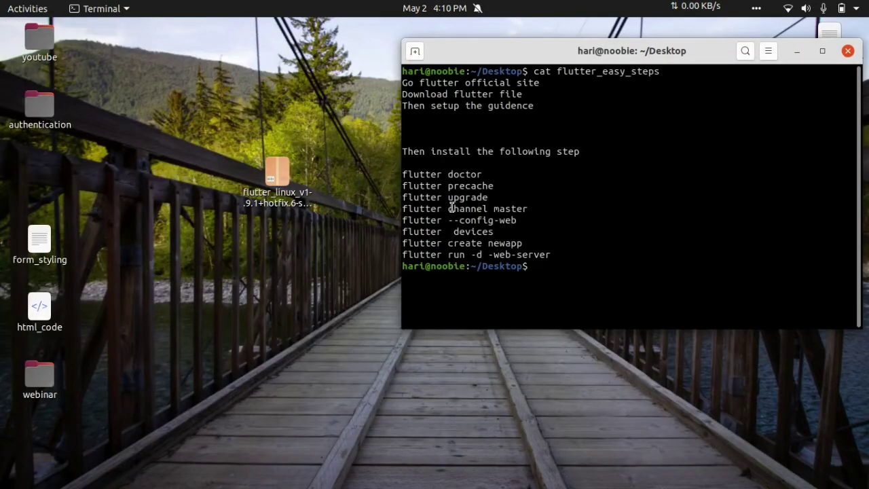
Copy flutter channel master from the flutter_easy_steps listing and run it in the cleared home-folder terminal
triple_click(453, 211)
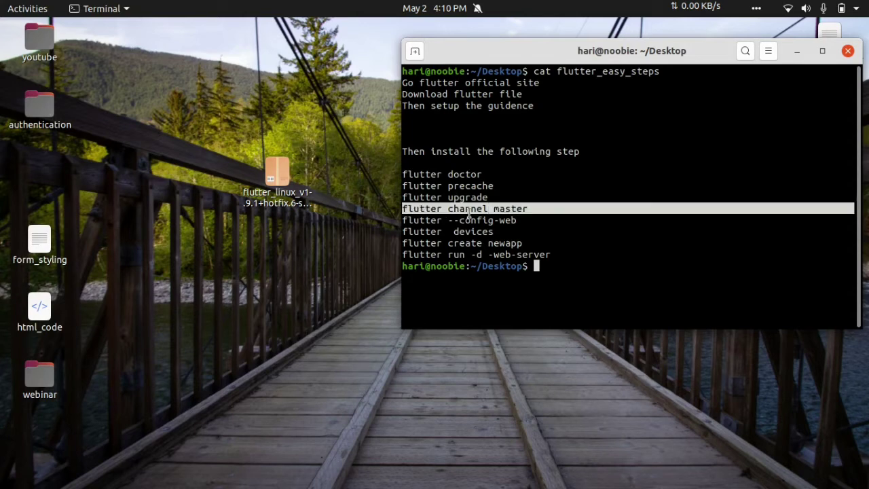
right_click(471, 215)
left_click(498, 225)
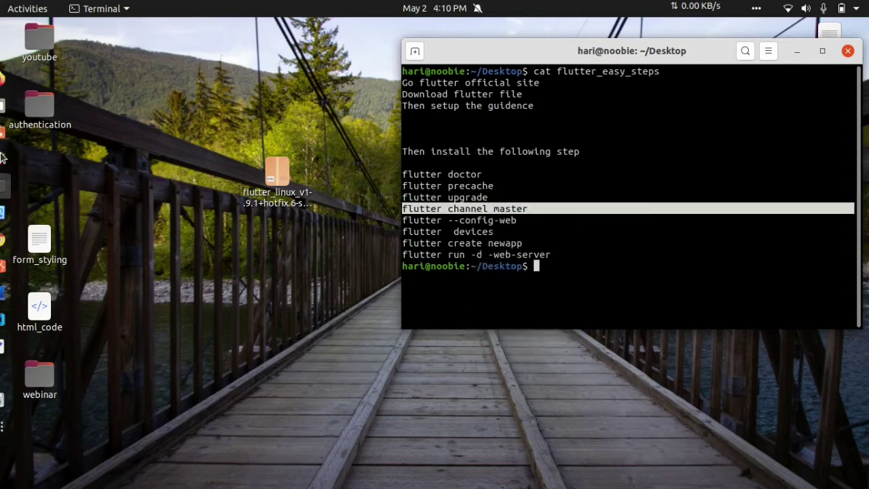
key("ctrl+alt+t")
right_click(271, 202)
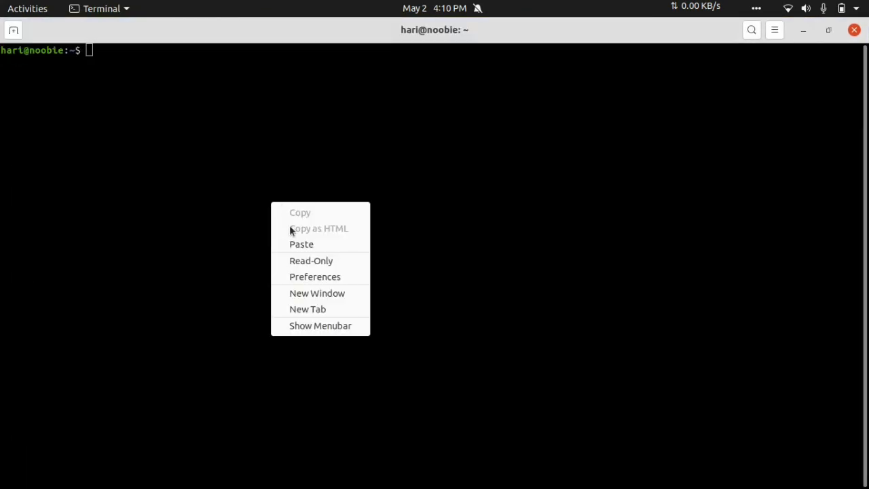
left_click(293, 244)
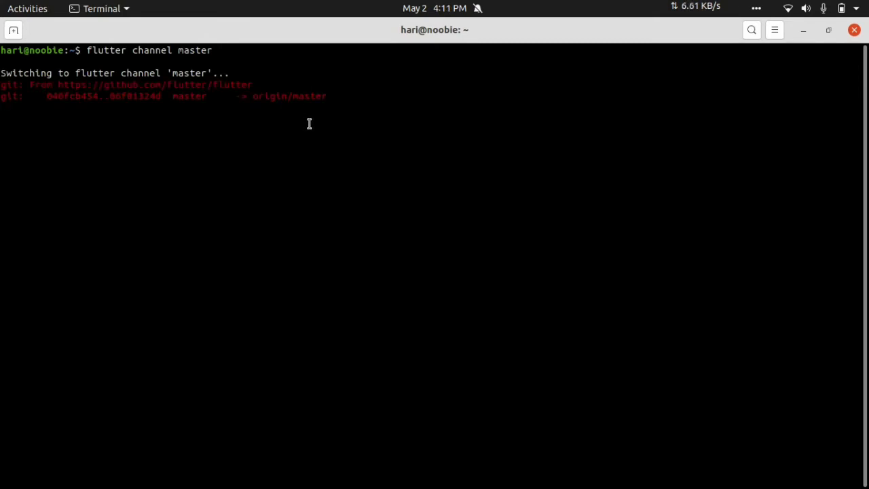
key("Return")
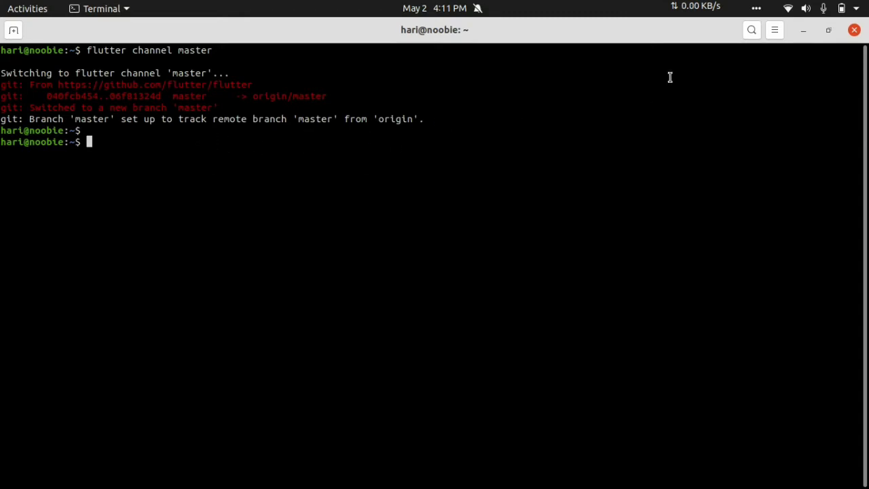
Copy flutter --config-web from the flutter_easy_steps listing and run it in the home-folder terminal
left_click(803, 29)
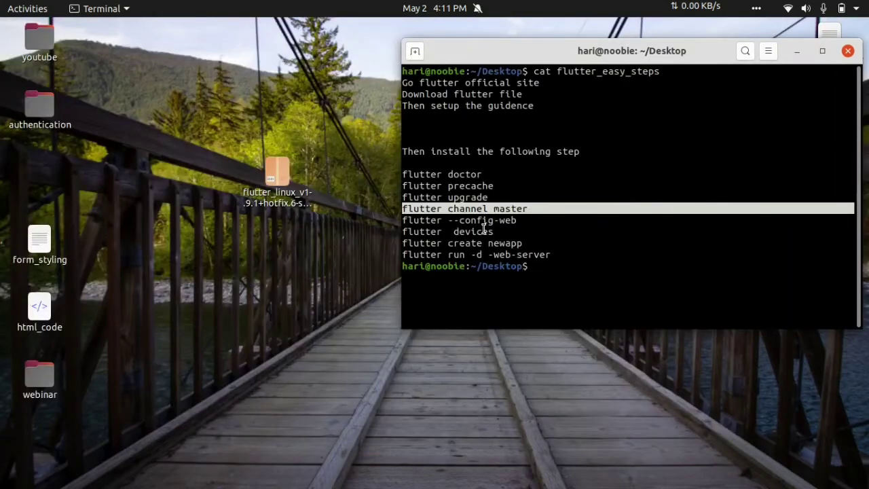
triple_click(413, 221)
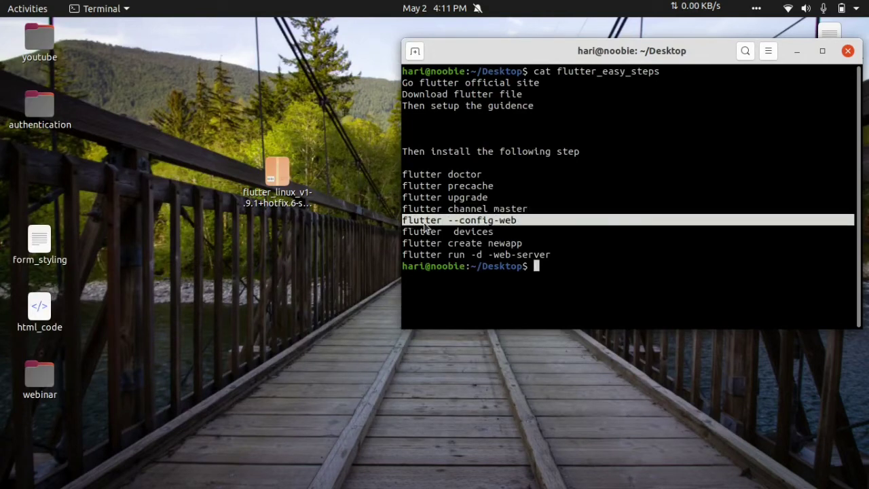
right_click(424, 223)
left_click(436, 234)
mouse_move(2, 224)
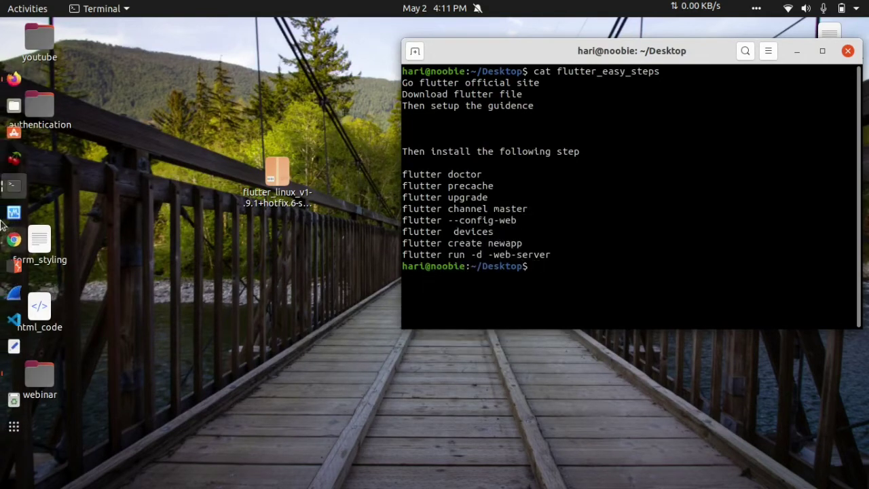
left_click(14, 185)
right_click(219, 151)
left_click(249, 194)
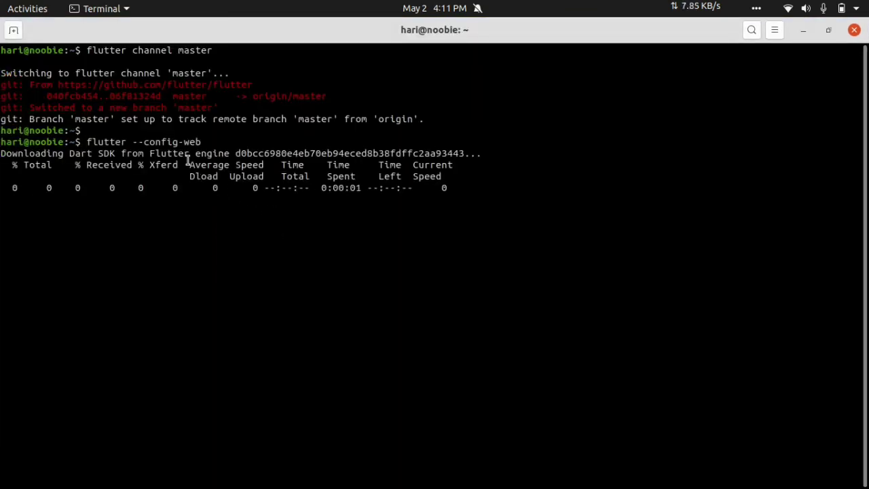
Return to the terminal with the listing and start appending to the file with cat >> flutter_easy_steps
mouse_move(1, 204)
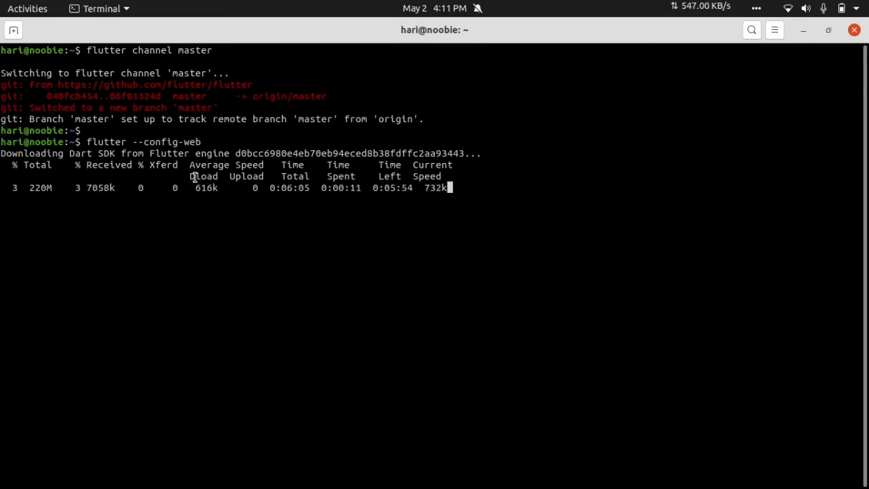
mouse_move(2, 176)
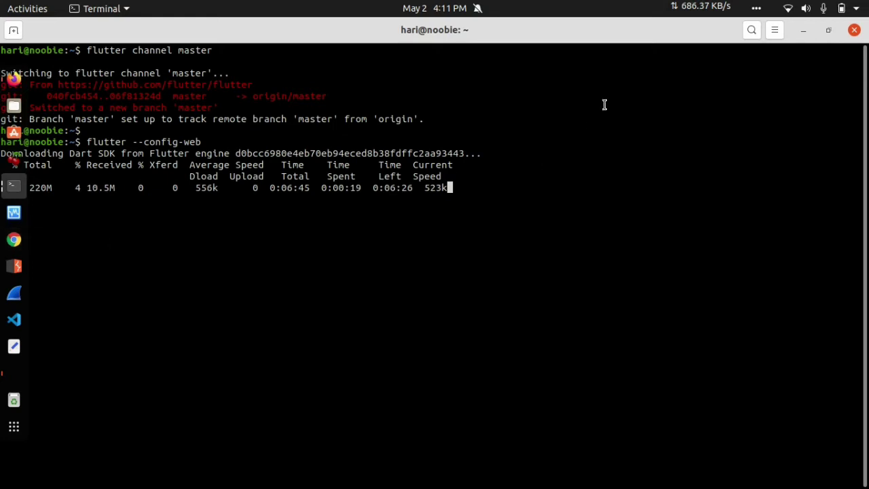
left_click(804, 30)
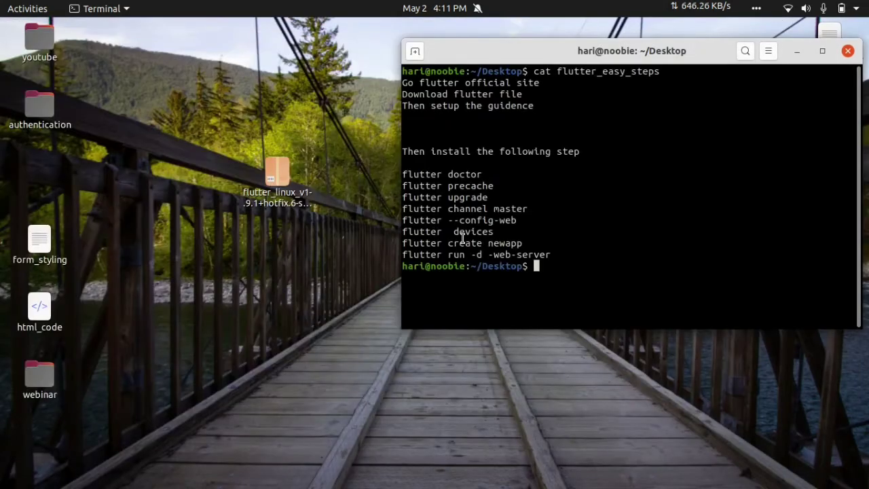
key("Up")
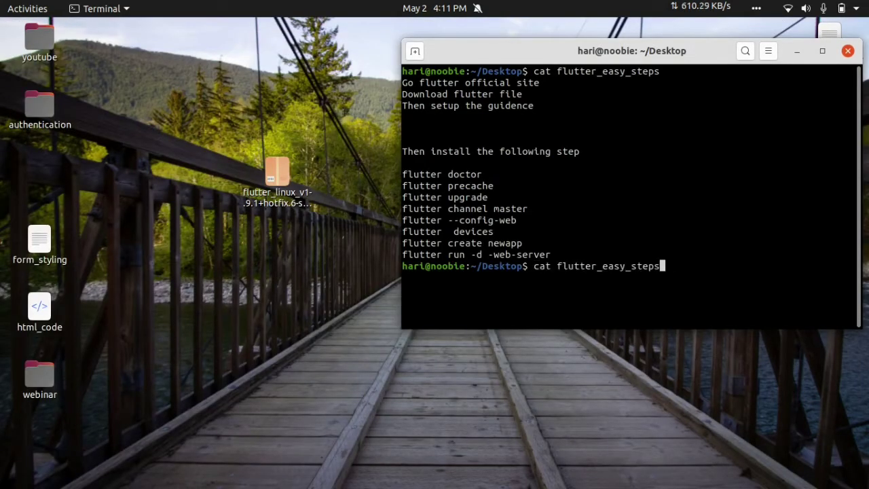
key("ctrl+Left")
key("ctrl+Left")
key("ctrl+Left")
type(">")
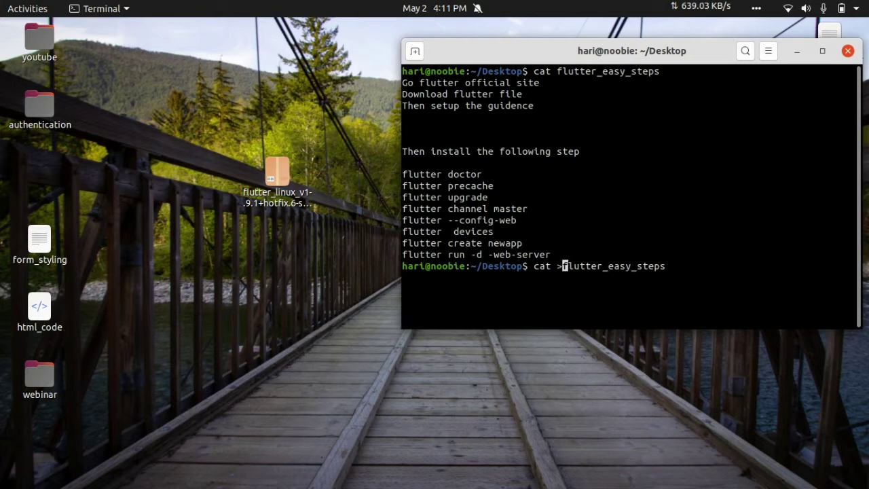
type(">")
key("Return")
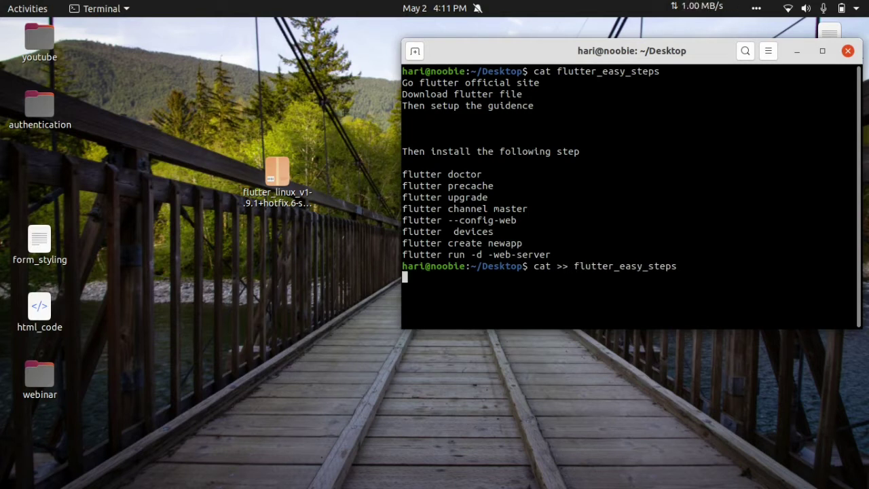
Enter the line "you can downoad a chrome browser" into flutter_easy_steps and end the cat input
type("you can donw")
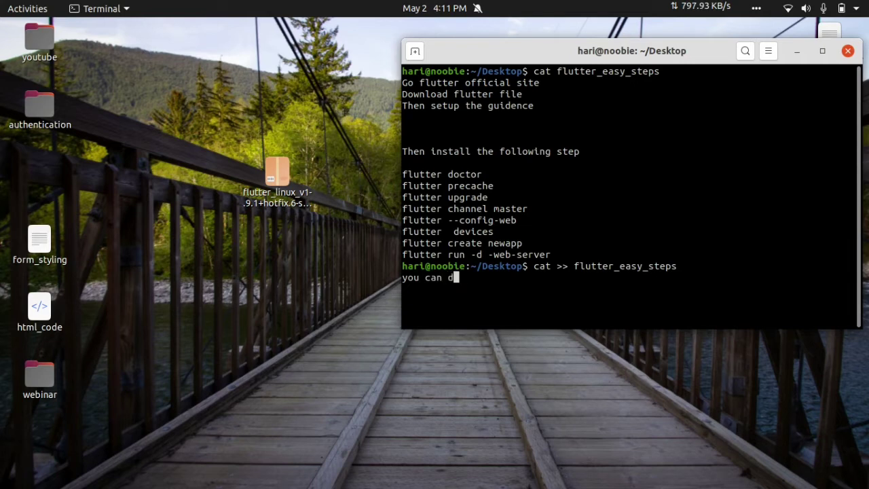
key("BackSpace")
key("BackSpace")
type("wload ")
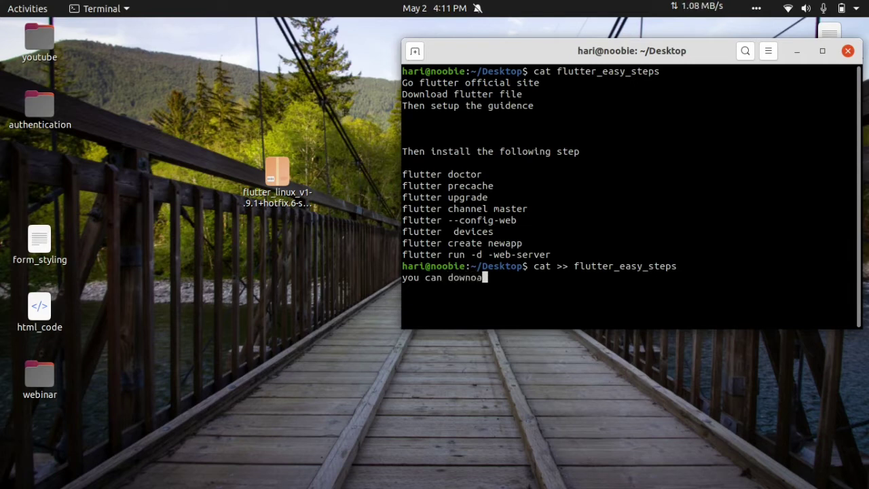
type("a ch")
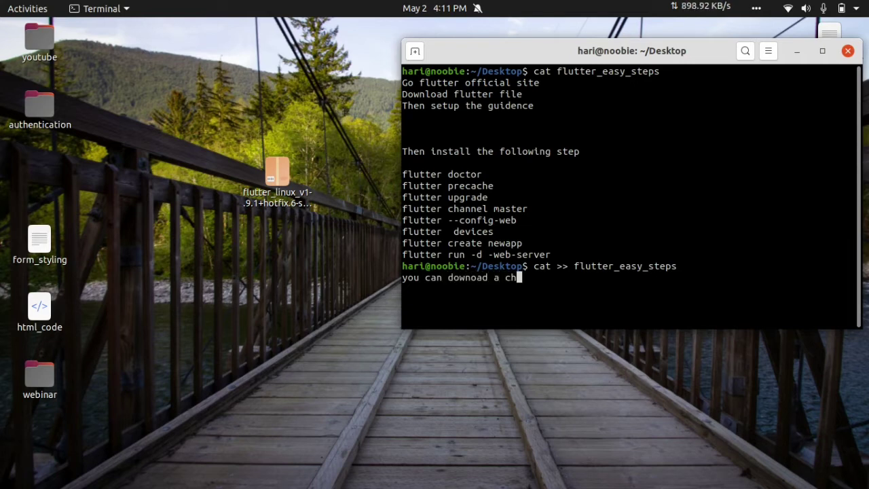
type("roose")
key("BackSpace")
key("BackSpace")
key("BackSpace")
type("se")
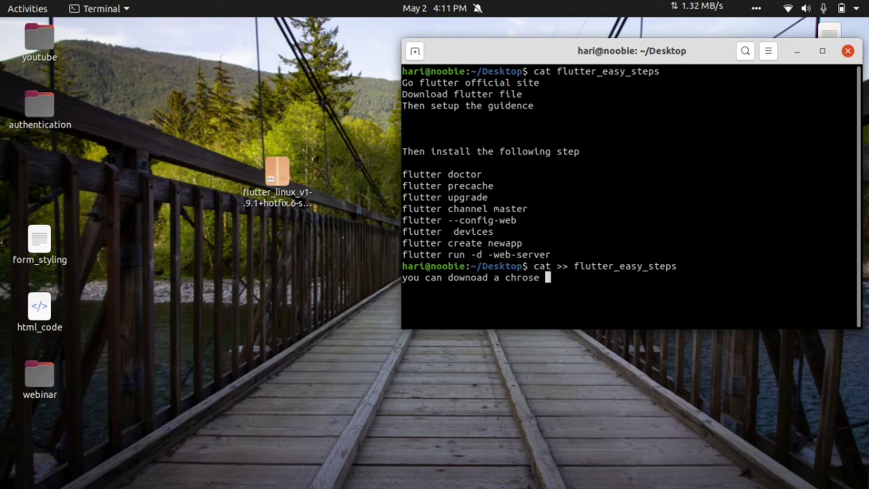
key("BackSpace")
key("BackSpace")
key("BackSpace")
type("ome brow")
key("BackSpace")
type("e")
key("BackSpace")
type("ws")
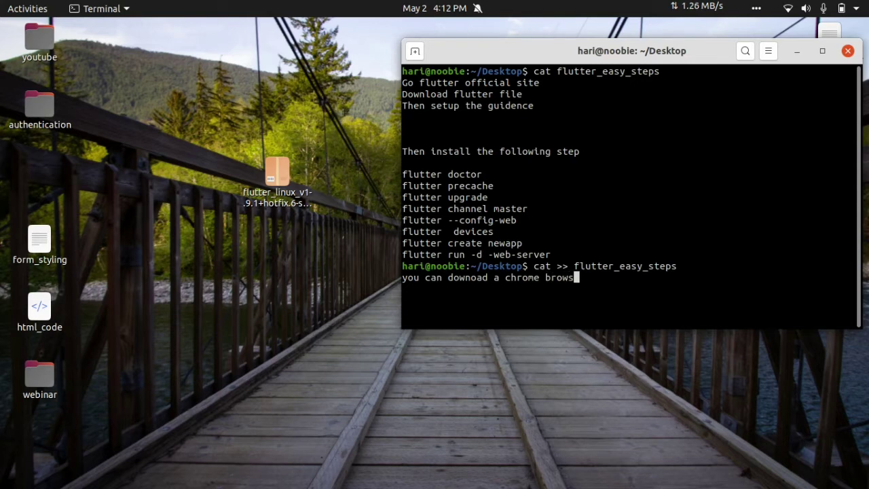
type("ee")
key("BackSpace")
type("r")
key("Return")
key("ctrl+c")
Print the flutter_easy_steps file again with cat and return to the terminal running flutter --config-web
key("Up")
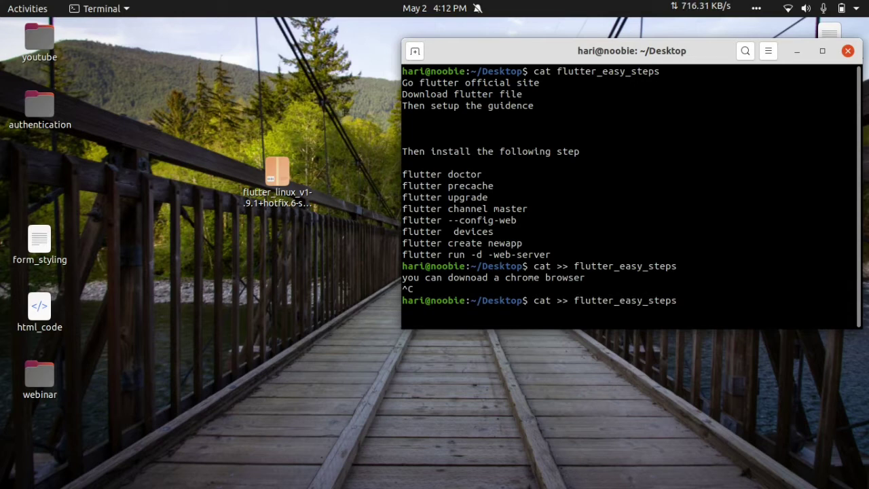
key("Up")
key("Return")
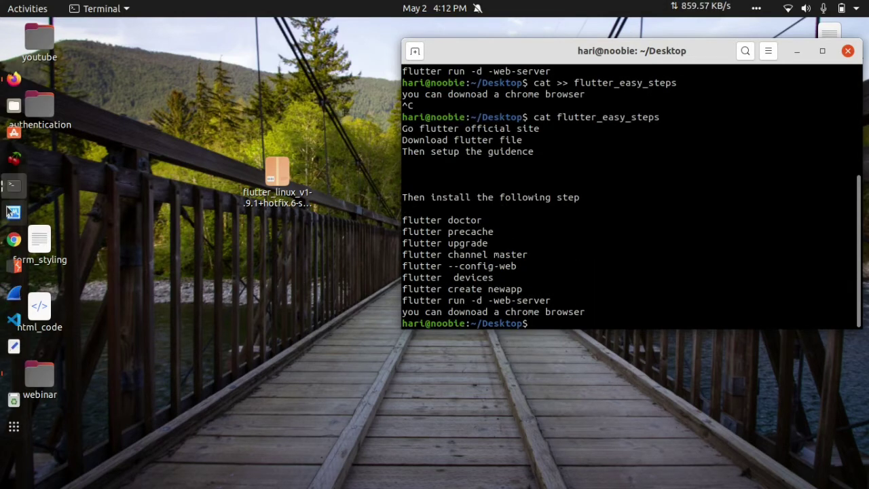
left_click(14, 187)
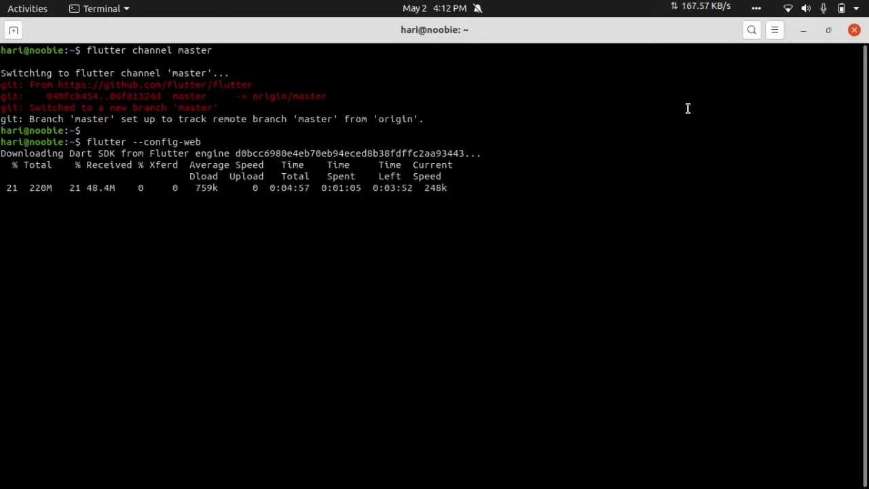
left_click(758, 7)
left_click(758, 7)
left_click(754, 10)
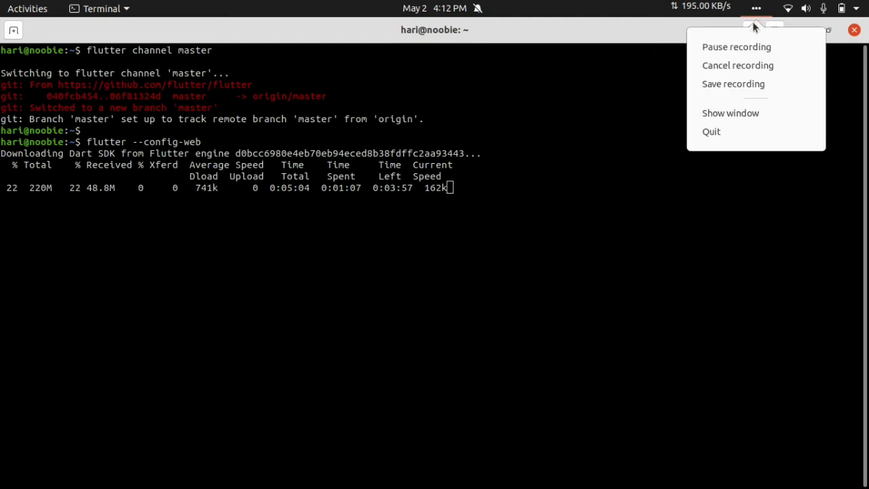
left_click(722, 45)
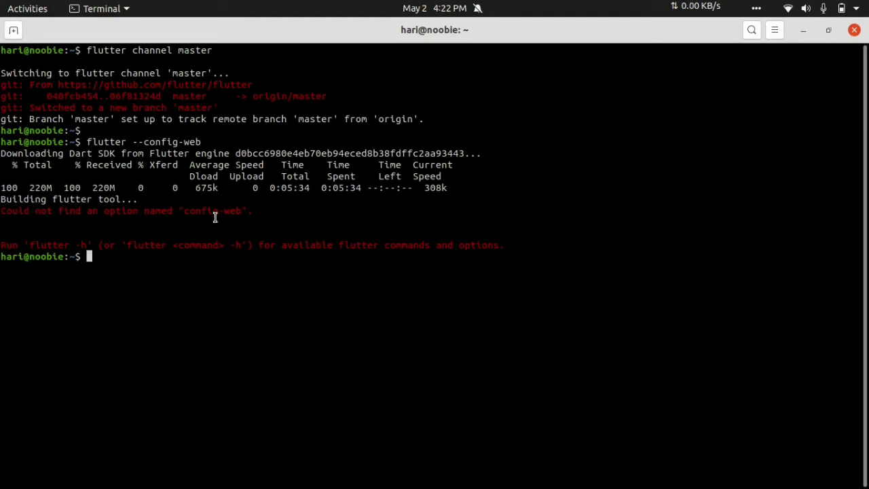
Correct the previous command to flutter config --enable-web and run it
key("Up")
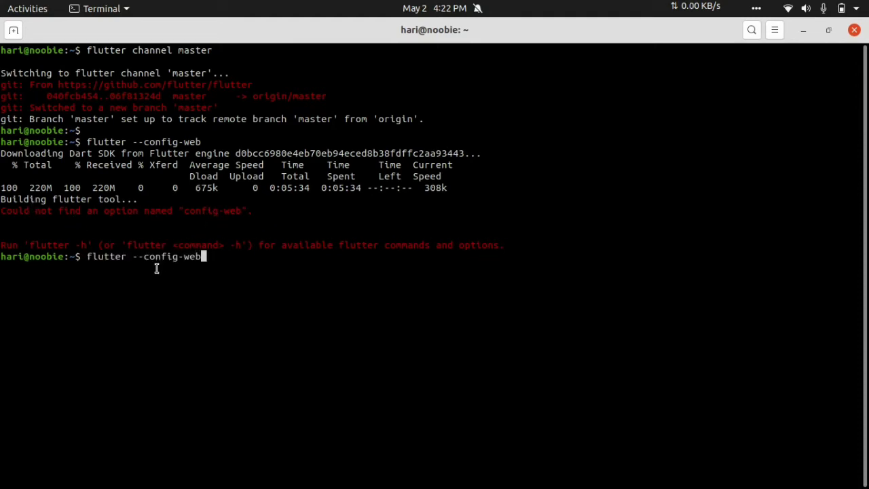
key("Left")
key("Left")
key("Left")
key("Left")
key("Left")
key("Right")
key("Right")
key("Right")
key("Right")
key("Right")
key("BackSpace")
key("BackSpace")
key("BackSpace")
key("BackSpace")
key("BackSpace")
key("BackSpace")
key("BackSpace")
key("BackSpace")
key("BackSpace")
key("BackSpace")
key("BackSpace")
key("BackSpace")
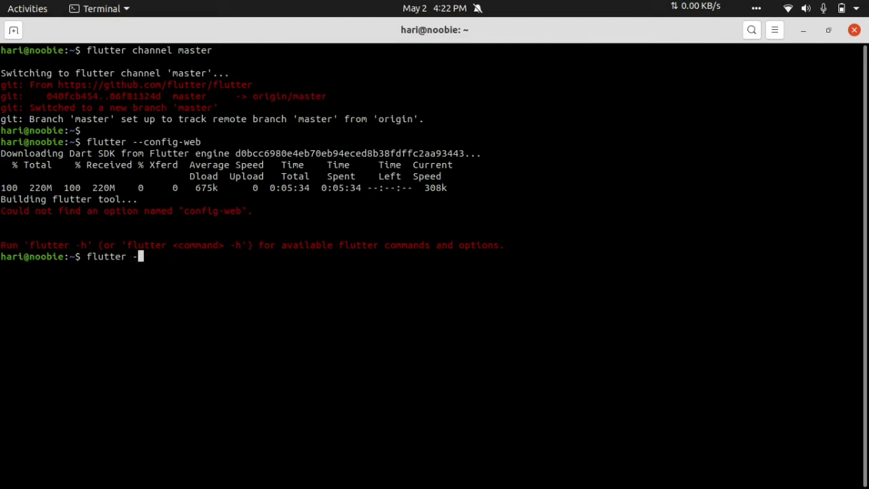
type("config --ena")
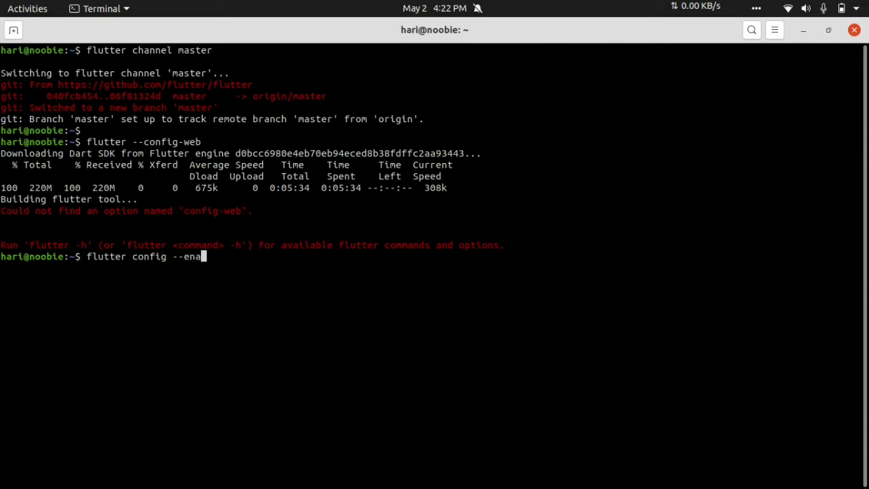
type("ble-web")
key("Return")
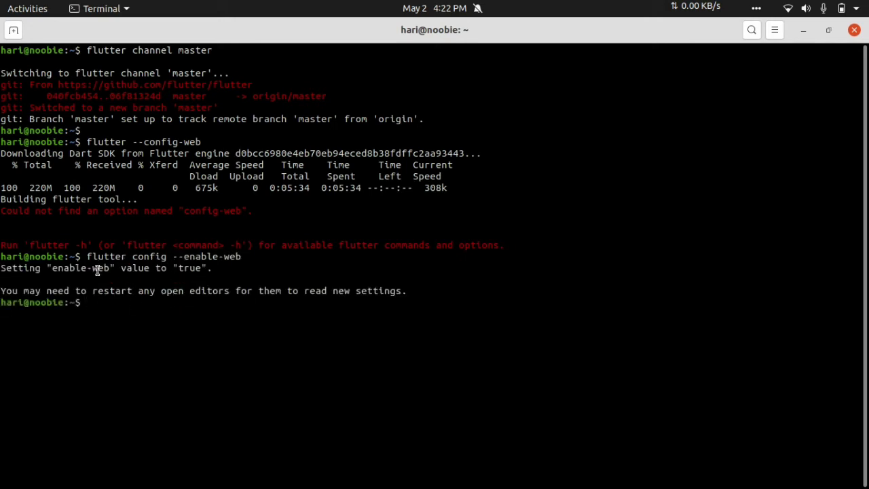
Clear the terminal and run flutter doctor to check the installation
type("clear")
key("Return")
type("flut")
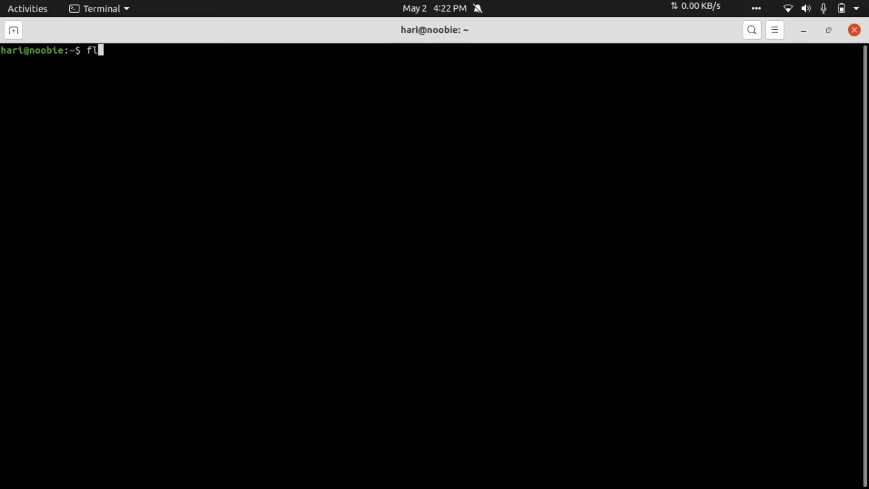
key("BackSpace")
key("BackSpace")
type("ut")
key("BackSpace")
key("BackSpace")
type("utter docti")
key("BackSpace")
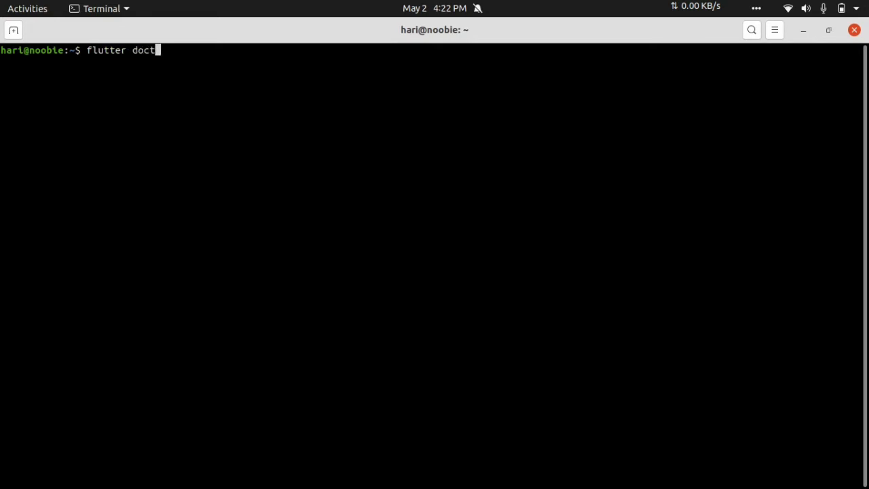
type("or")
key("Return")
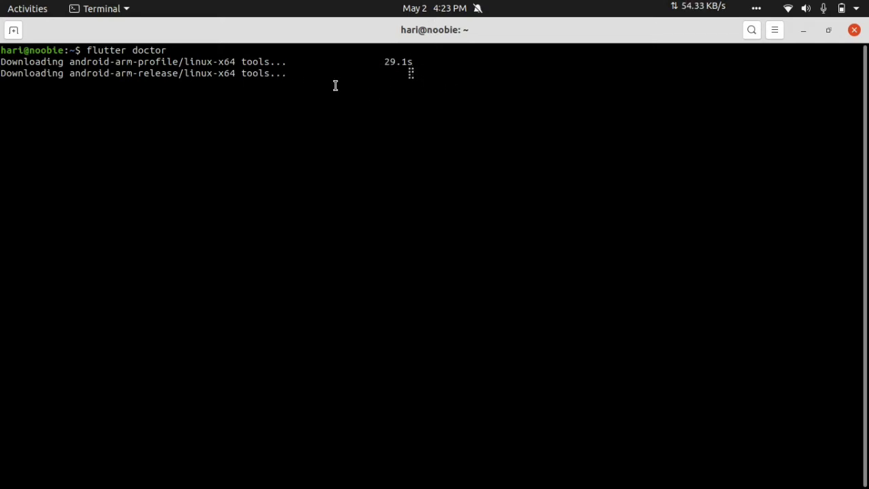
left_click(755, 8)
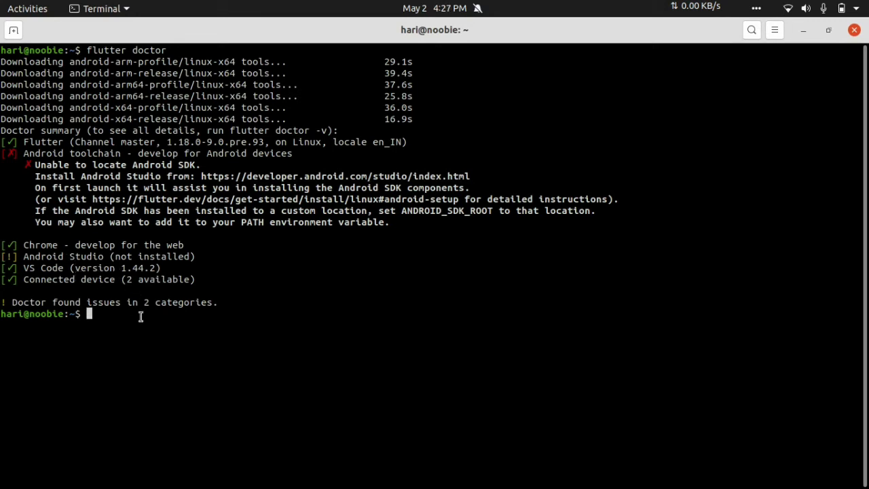
List the connected devices with flutter devices
key("Up")
key("BackSpace")
key("BackSpace")
key("BackSpace")
key("BackSpace")
key("BackSpace")
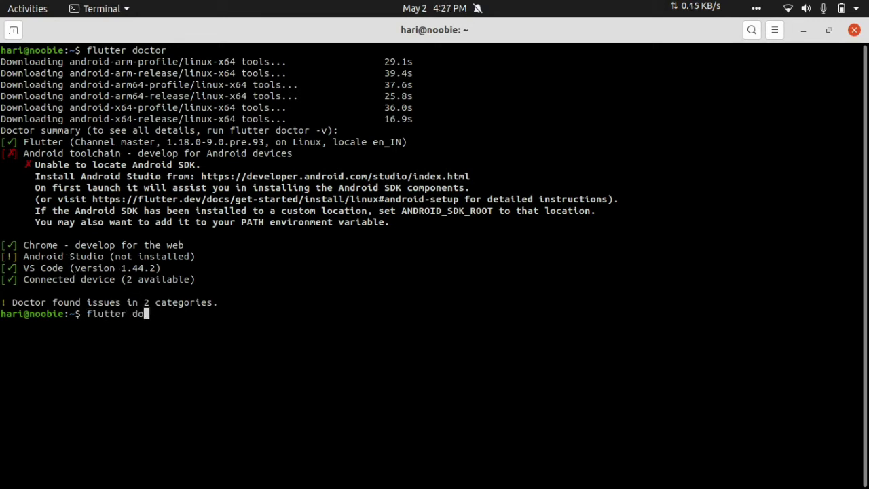
type("evices")
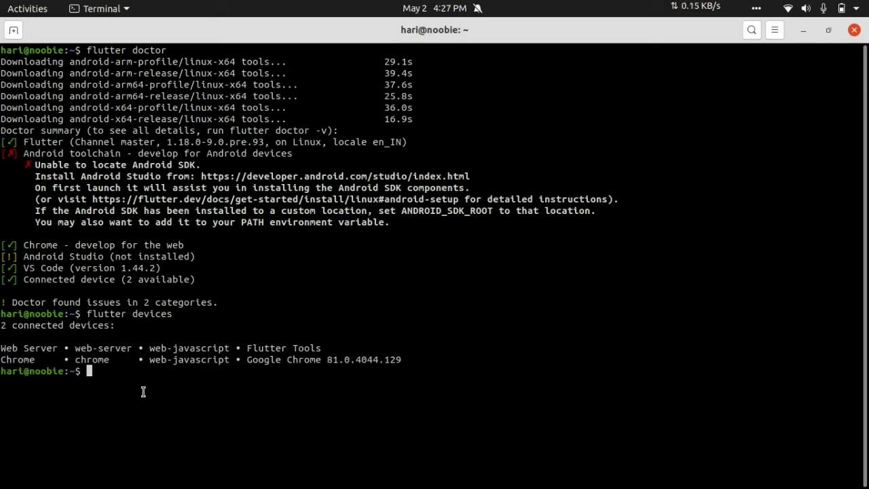
Clear the terminal and change into the Desktop folder
type("clear")
key("Return")
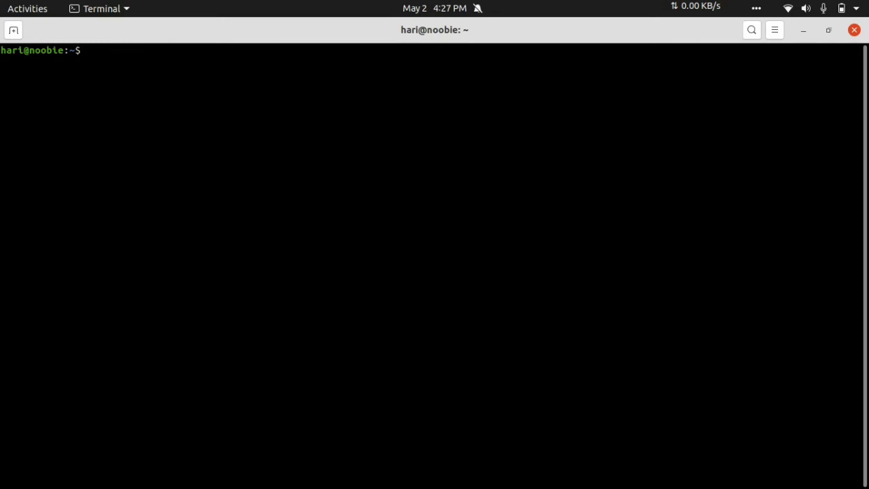
type("cd Des")
key("Tab")
key("Return")
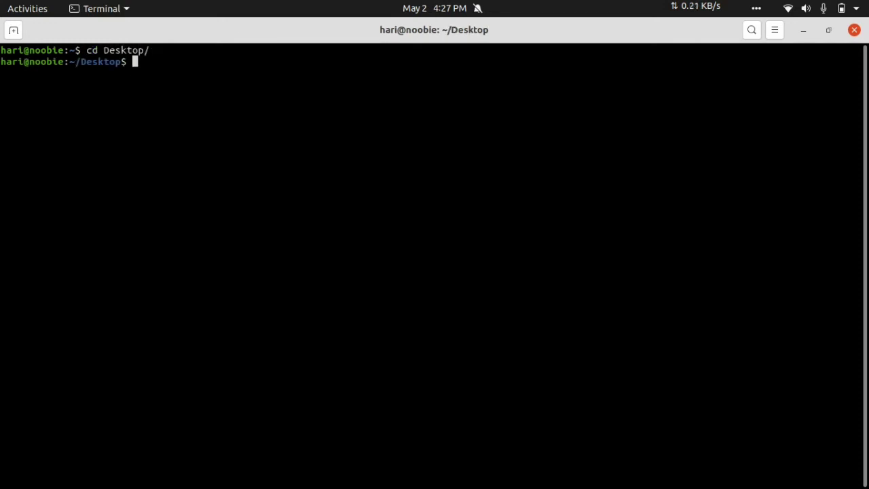
Clear the terminal and create a Flutter project on the Desktop with flutter create myqpp
type("clear")
key("Return")
type("fluut")
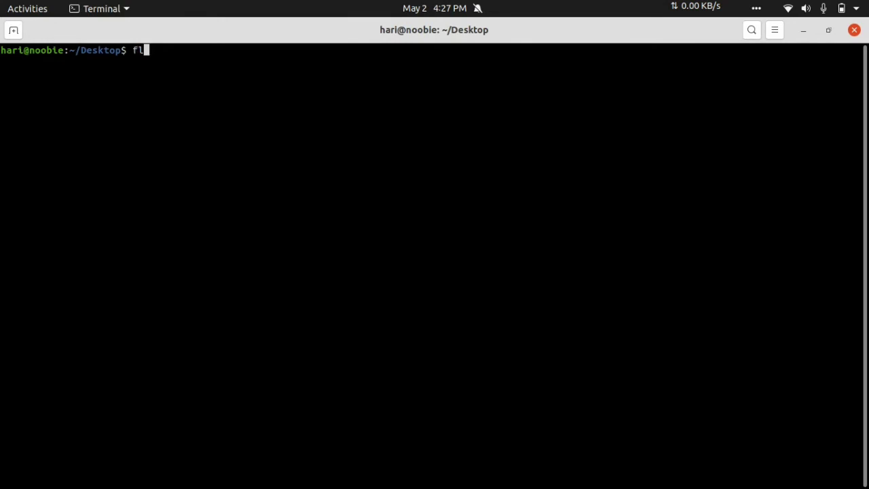
key("BackSpace")
key("BackSpace")
type("tter create n")
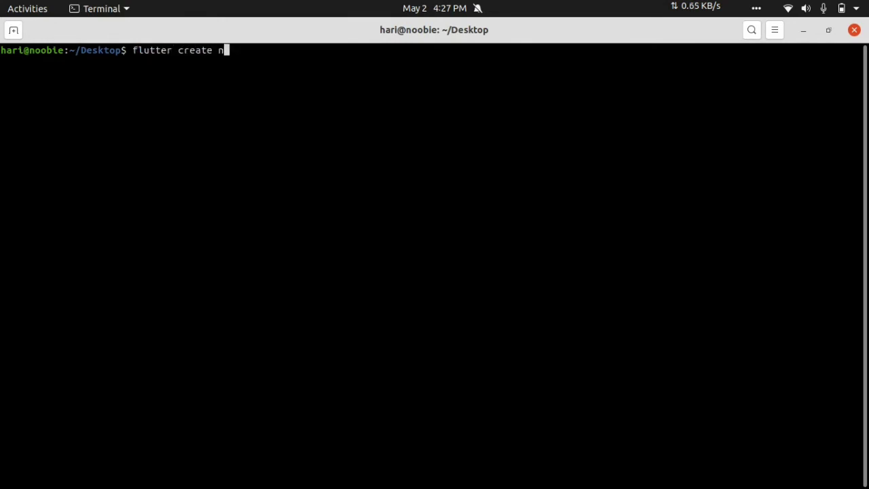
type("mysql")
key("BackSpace")
key("BackSpace")
key("BackSpace")
type("qpp")
key("Return")
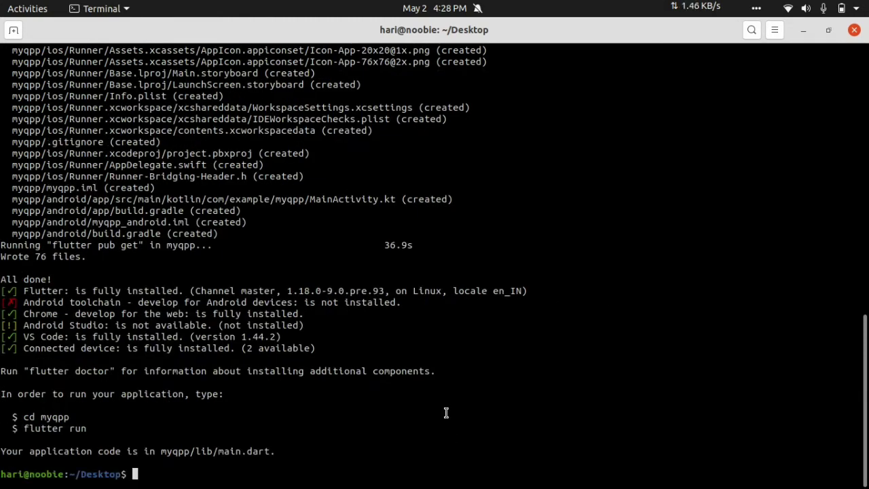
Change into the myqpp project folder and clear the terminal
type("cd")
triple_click(170, 452)
left_click(174, 453)
type("my")
key("Tab")
key("Return")
type("cl")
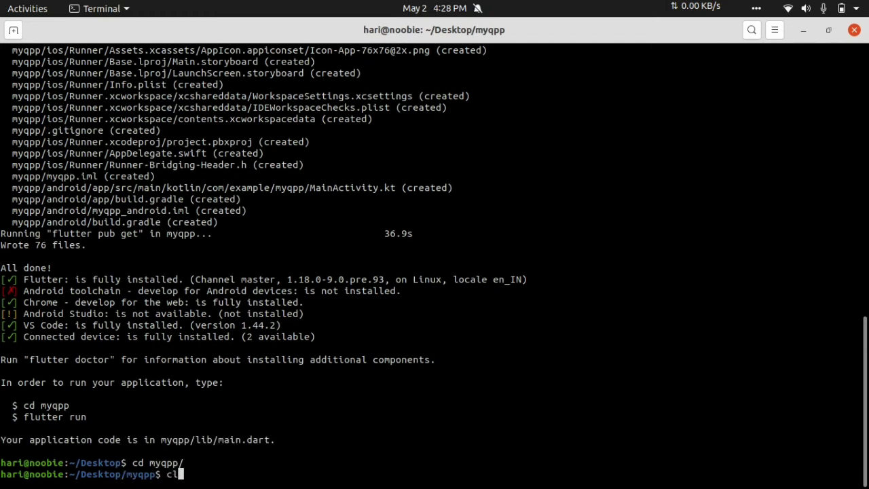
type("ear")
key("Return")
Run the myqpp app on the web server device with flutter run -d web-server
type("flute")
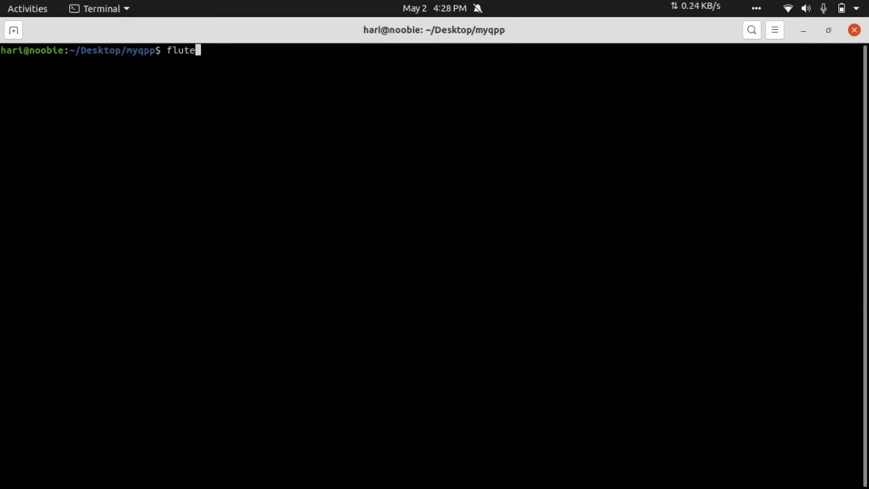
key("BackSpace")
type("ter ")
type("run -")
type("d ")
type("web")
type("-se")
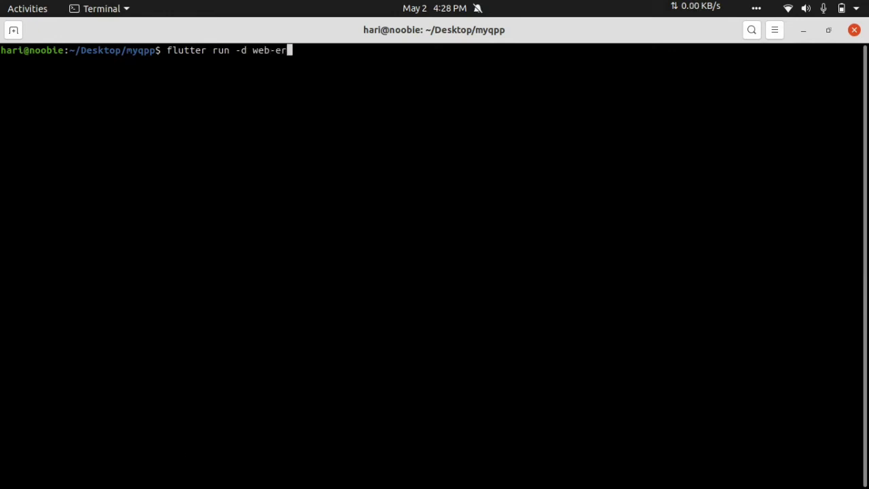
key("BackSpace")
key("BackSpace")
key("BackSpace")
type("-server")
key("BackSpace")
key("BackSpace")
key("BackSpace")
key("BackSpace")
key("BackSpace")
type("erver")
mouse_move(1, 318)
key("Return")
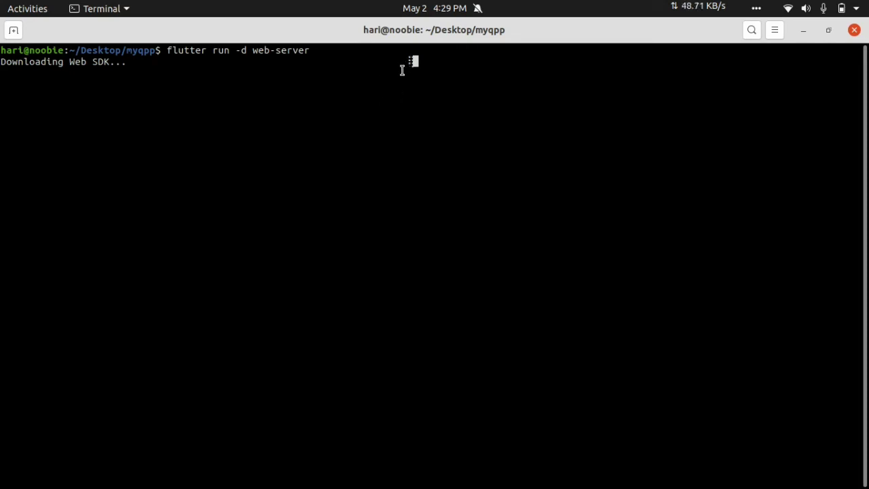
left_click(753, 7)
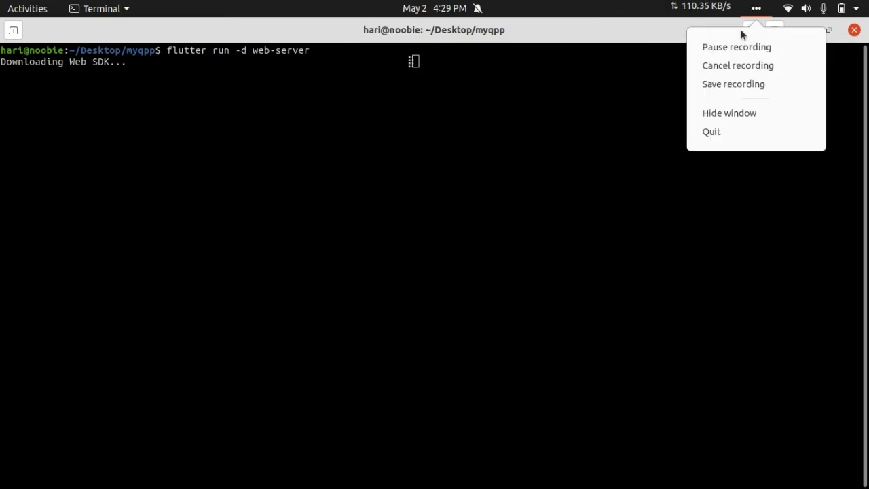
left_click(739, 46)
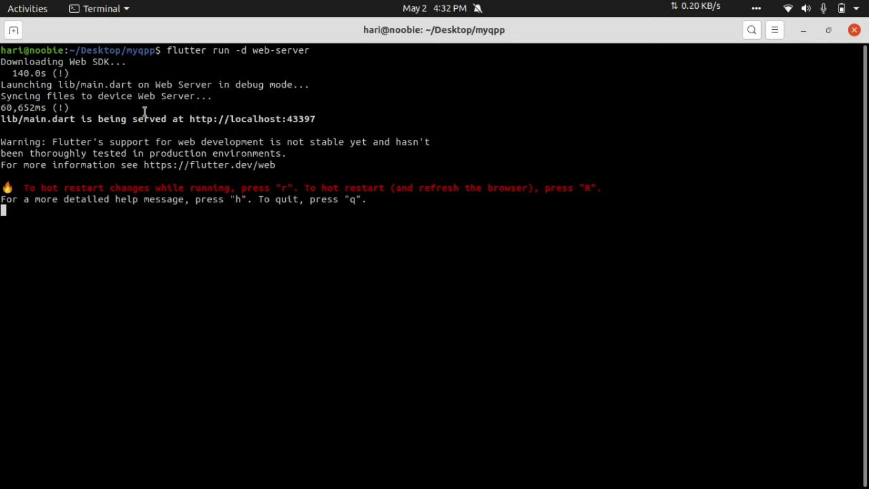
right_click(253, 123)
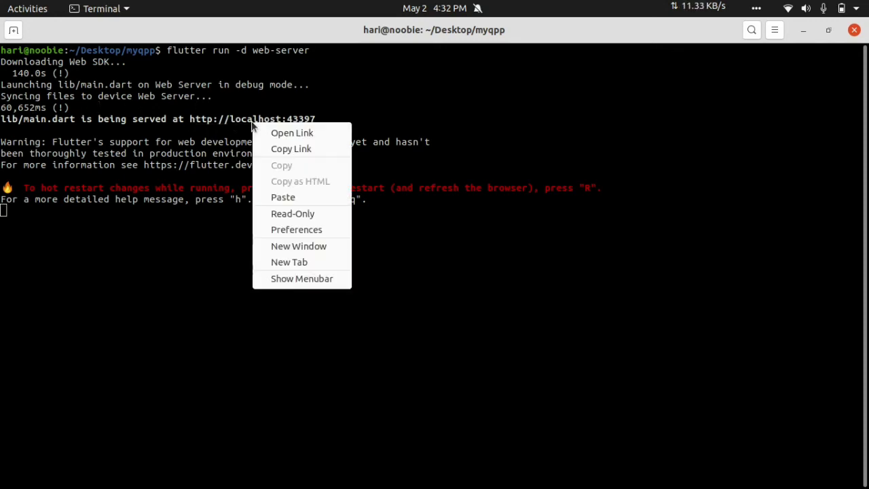
left_click(266, 148)
mouse_move(2, 197)
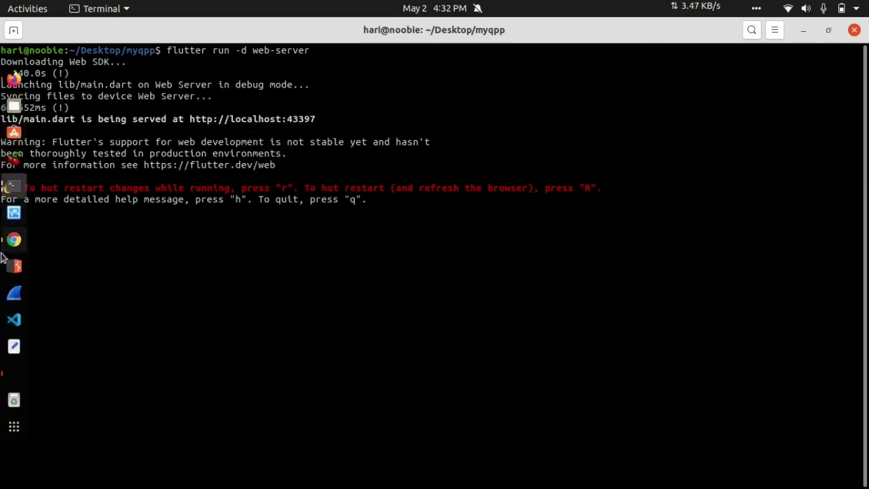
left_click(13, 239)
right_click(162, 73)
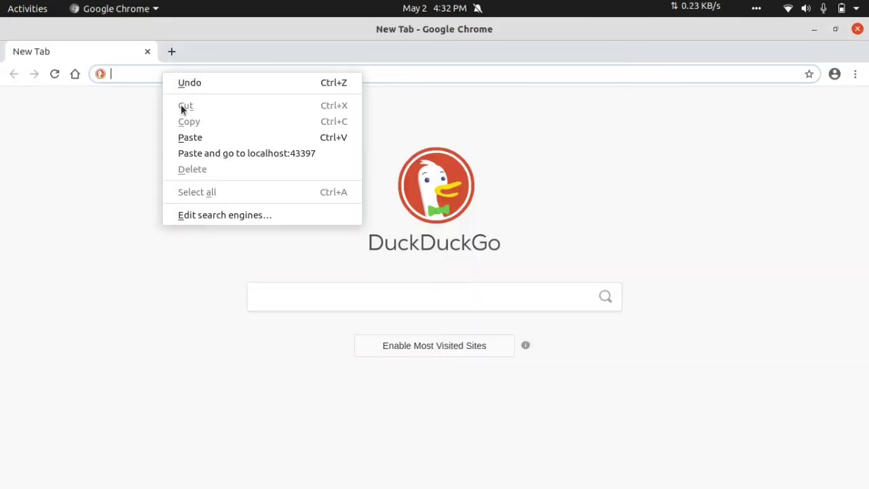
left_click(183, 138)
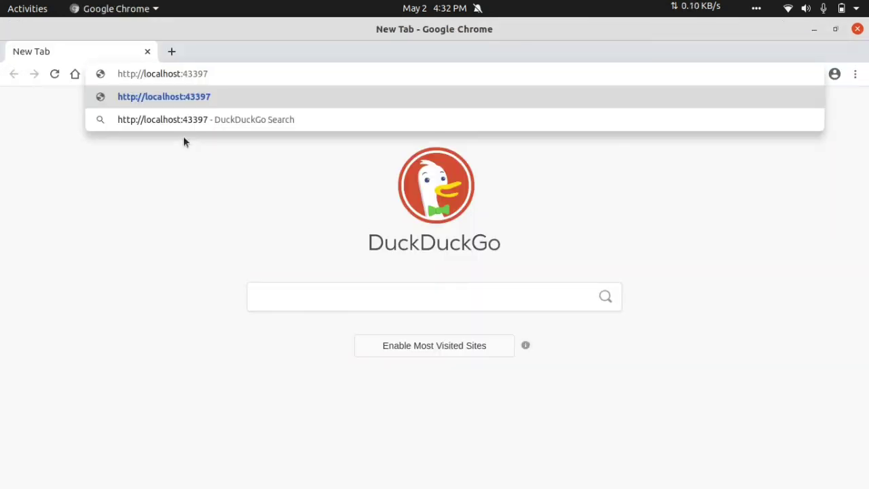
key("Return")
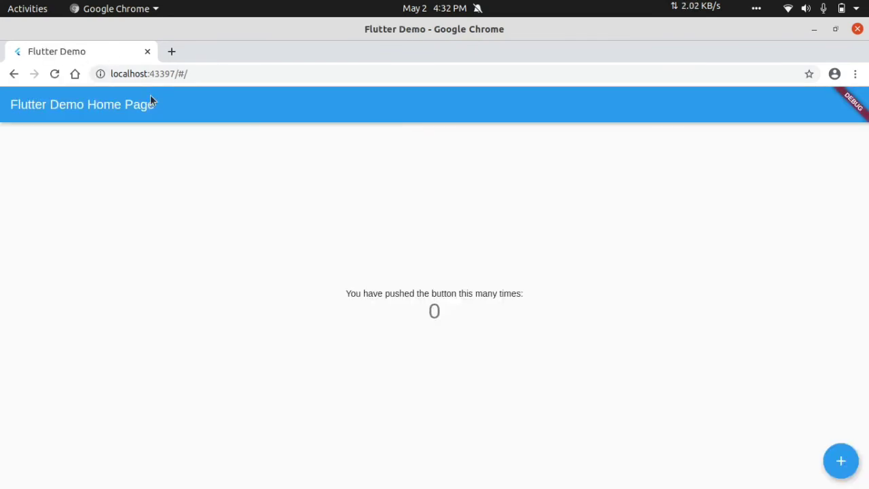
Increment the counter on the Flutter demo home page four times
left_click(840, 461)
left_click(840, 460)
left_click(840, 460)
left_click(840, 461)
Minimize the Chrome, terminal and Firefox windows to get to the desktop
left_click(814, 31)
left_click(809, 30)
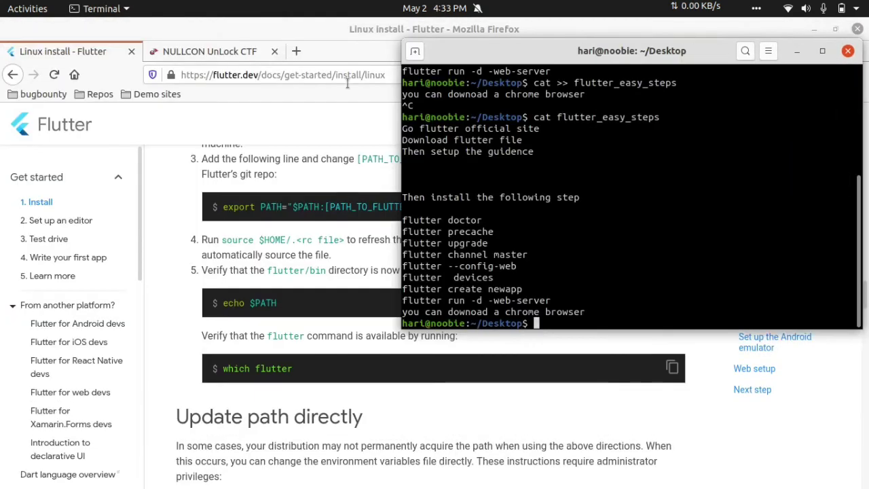
left_click(798, 51)
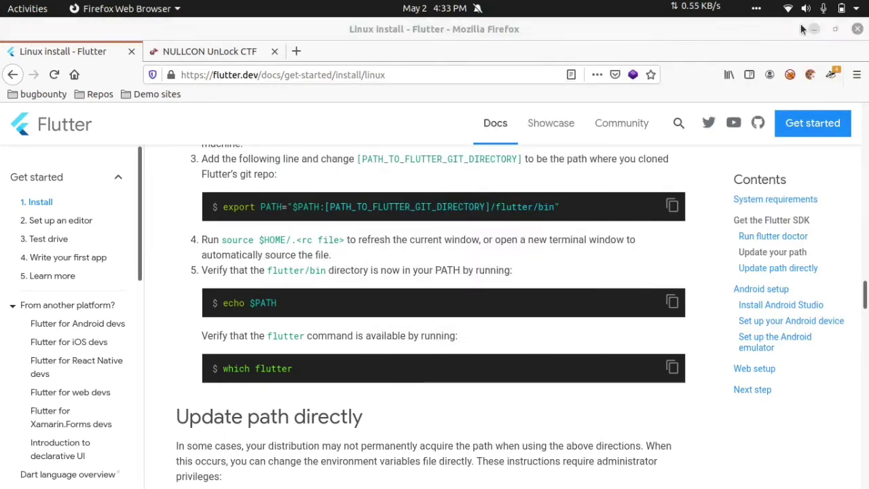
left_click(814, 30)
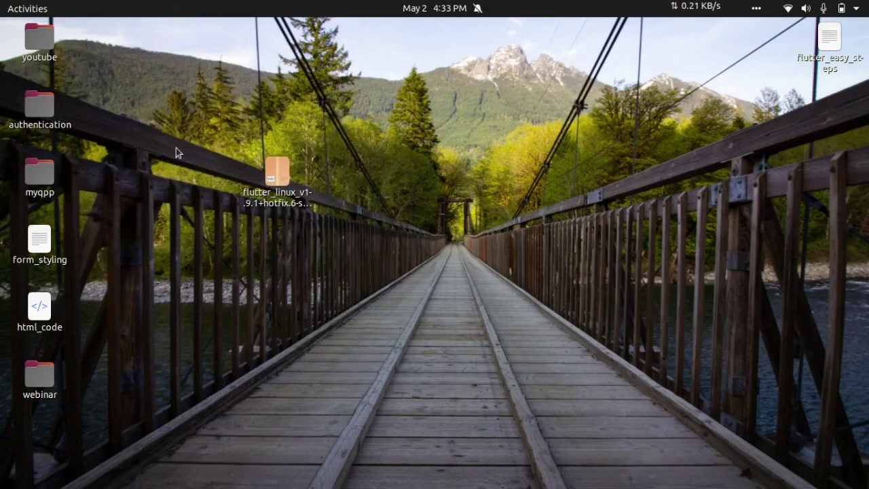
Open the myqpp folder from the desktop and open lib/main.dart in Text Editor
left_click(34, 194)
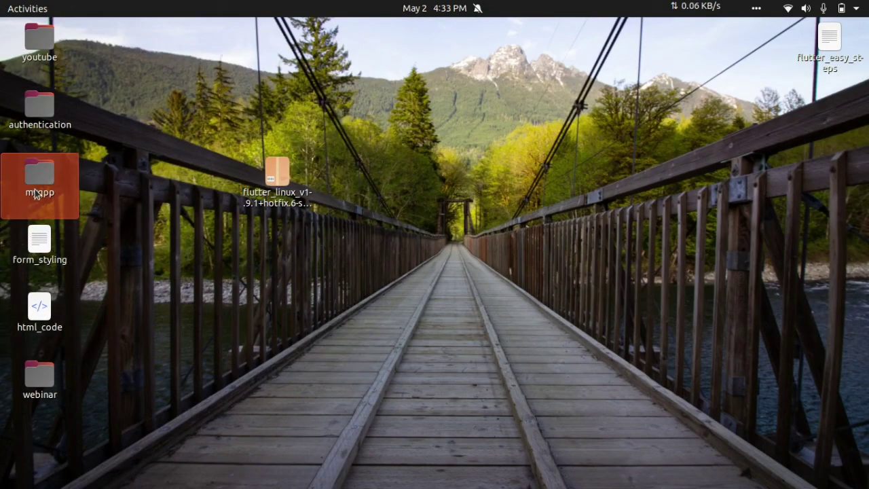
right_click(34, 194)
left_click(278, 140)
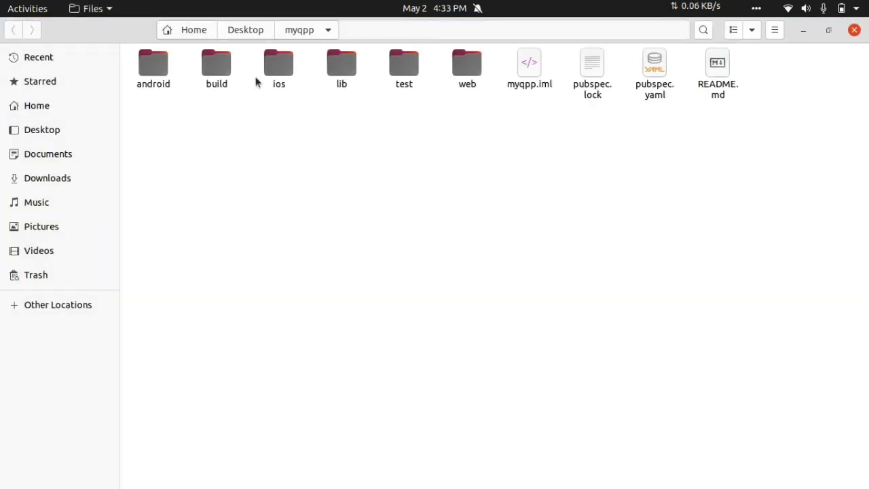
double_click(339, 71)
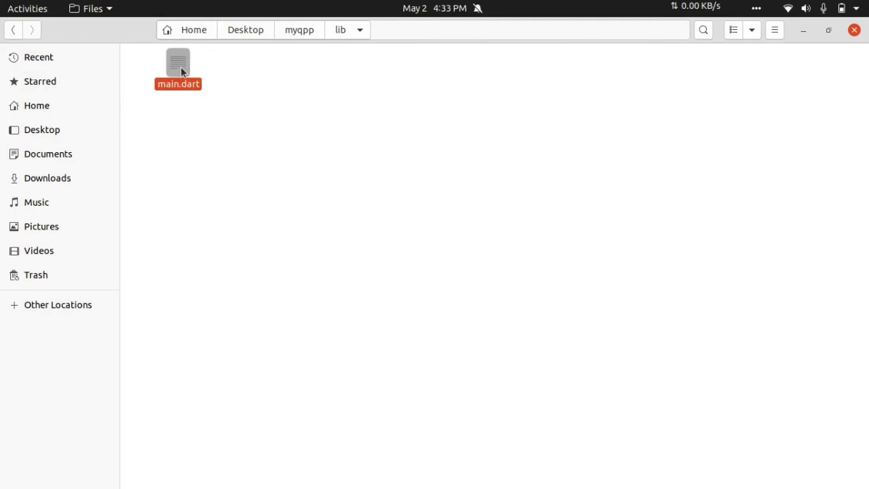
right_click(181, 69)
left_click(248, 80)
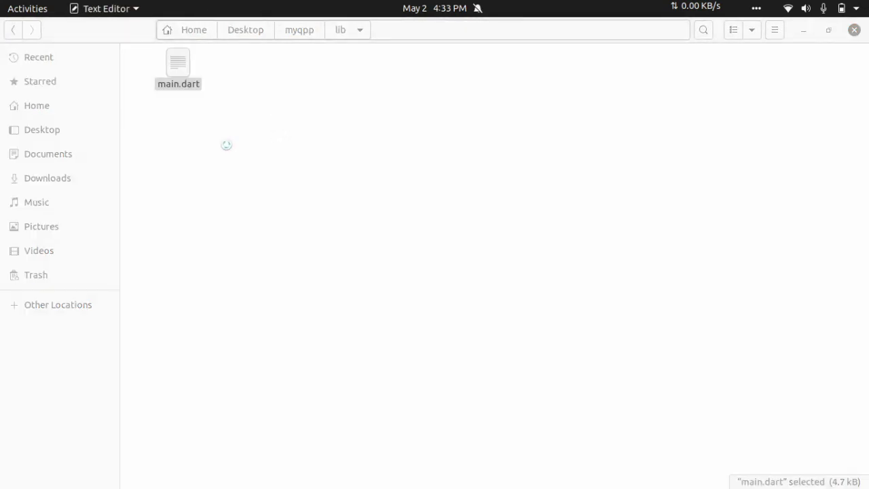
Change the MyHomePage title in main.dart to 'IT Tamil here', save the file, and close the editor and folder windows
scroll(220, 163, "down", 3)
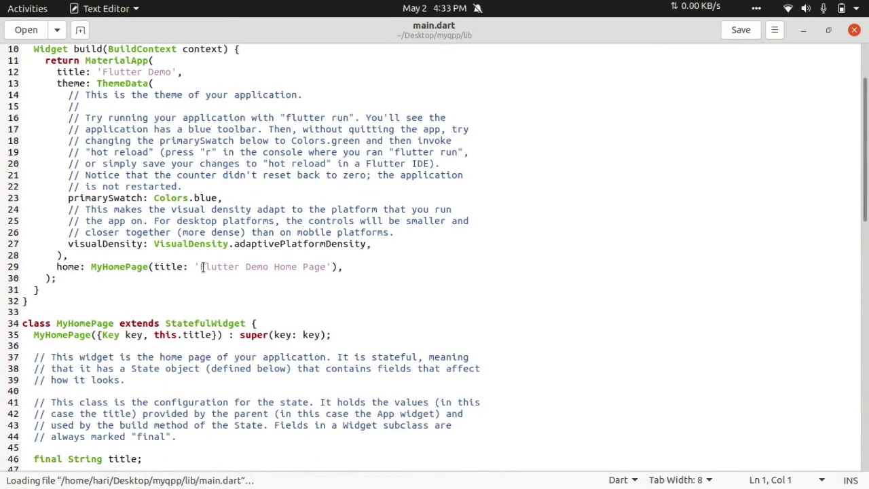
left_click_drag(201, 267, 219, 267)
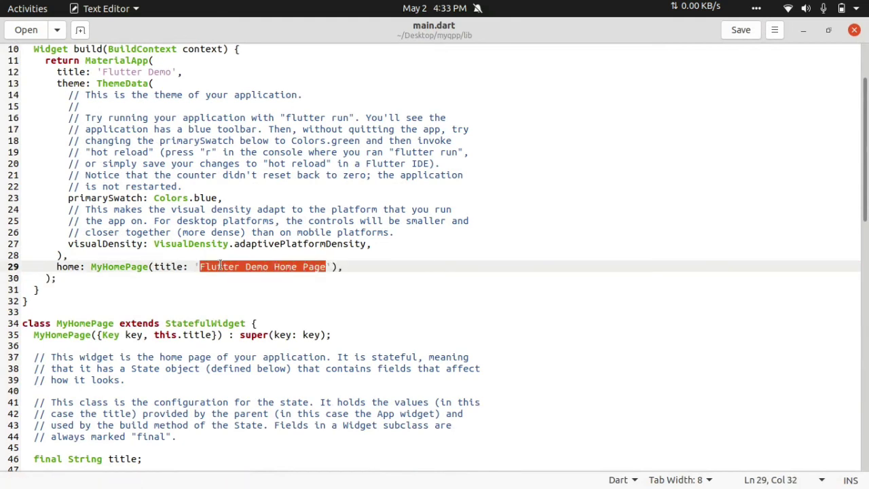
key("BackSpace")
type("IT Tm")
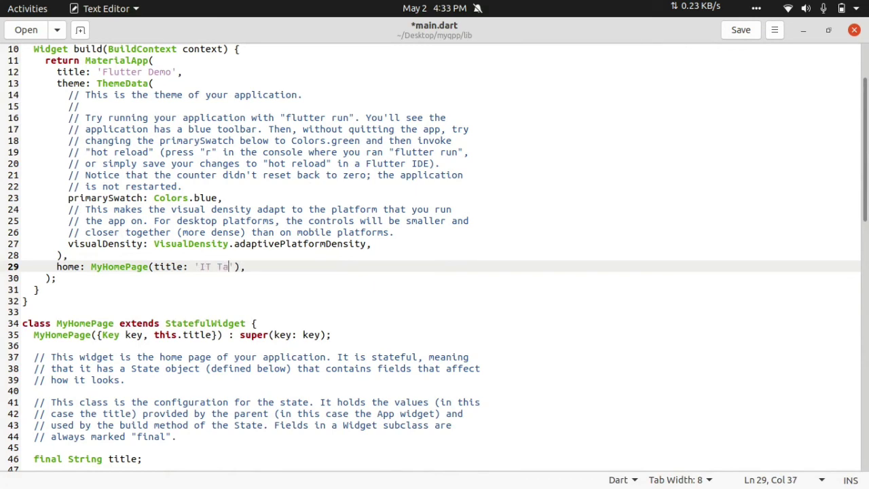
type("mil her")
type("e")
key("BackSpace")
type("e")
key("ctrl+s")
left_click(855, 30)
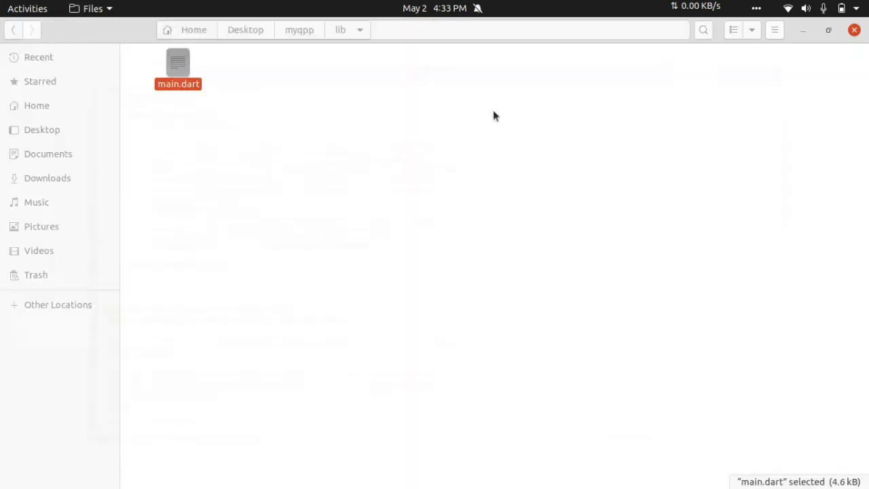
left_click(855, 30)
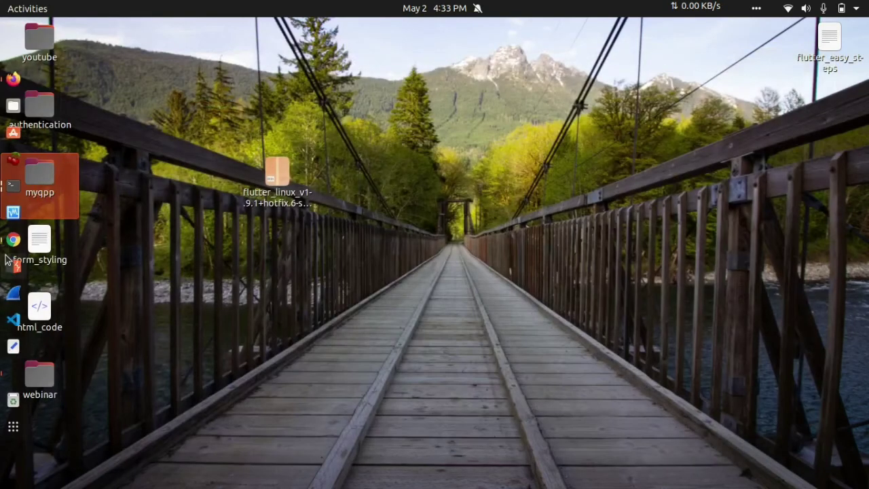
Switch to the terminal running flutter run -d web-server and hot restart the myqpp app
left_click(10, 195)
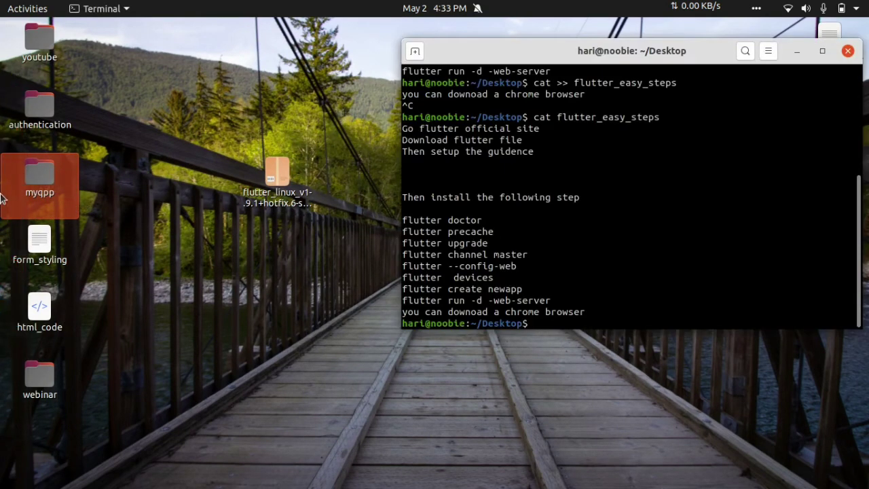
key("alt+Tab")
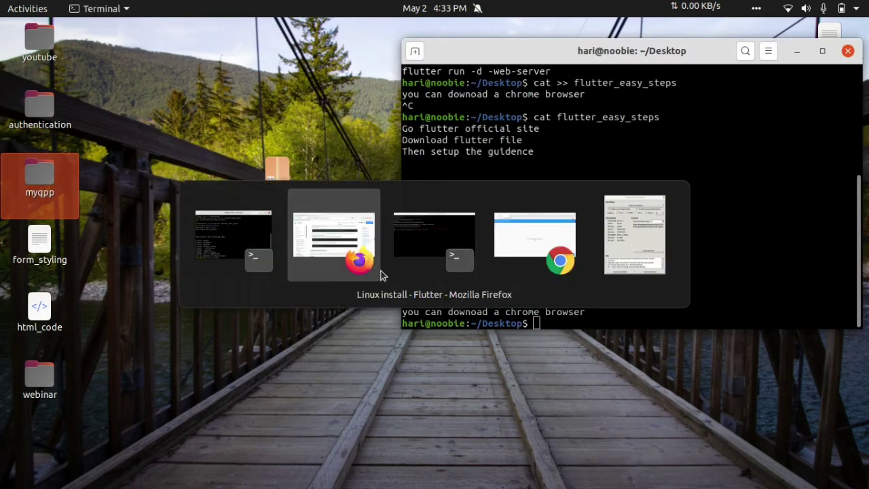
key("alt+Tab")
key("r")
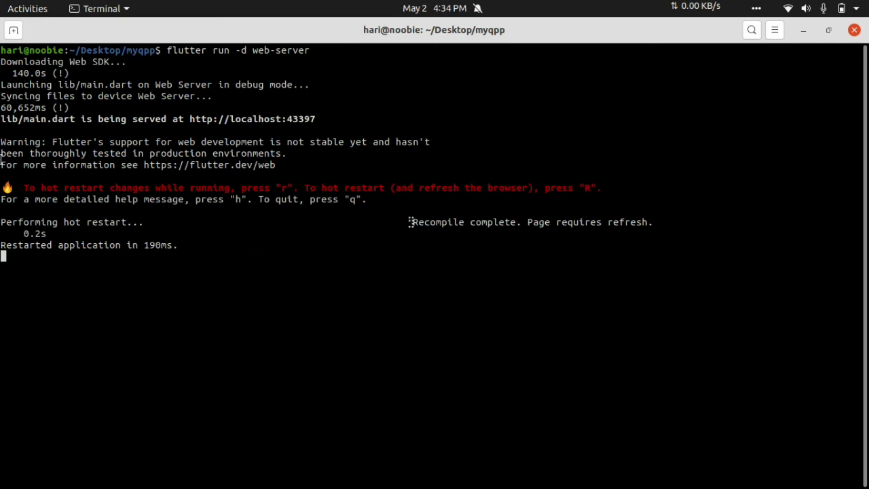
Switch to Google Chrome and reload the localhost:43397 page to load the recompiled app
mouse_move(2, 154)
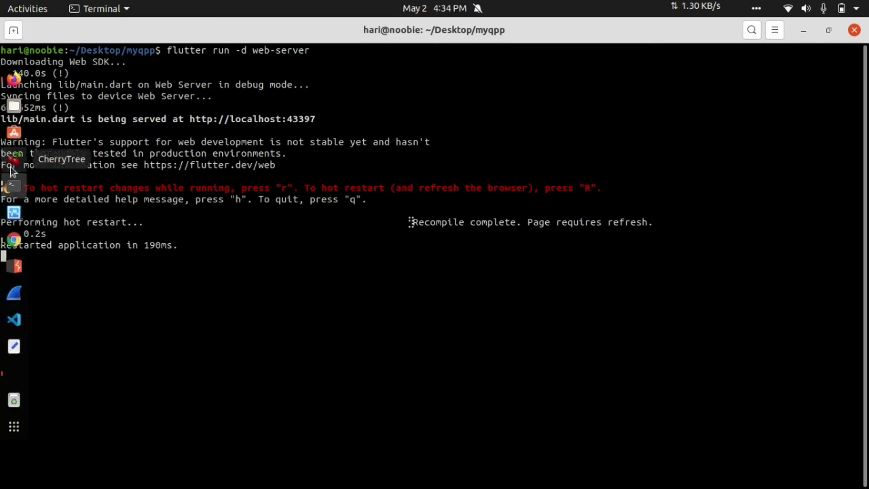
left_click(13, 239)
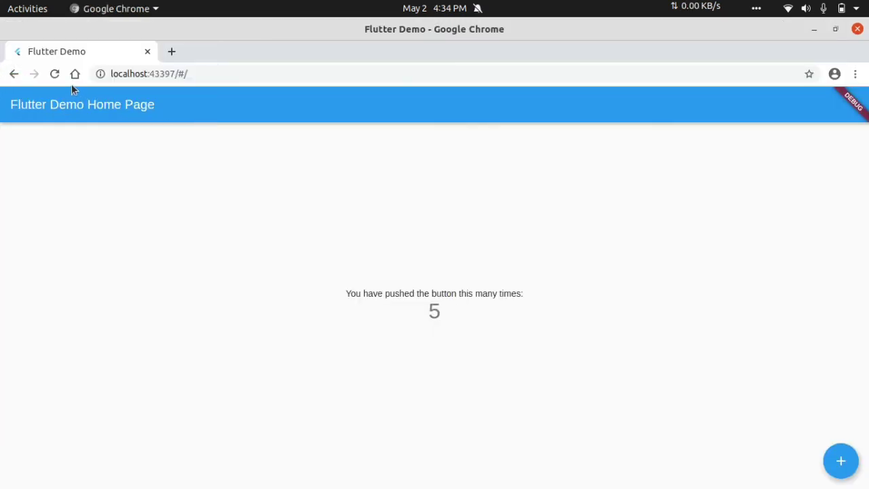
left_click(54, 75)
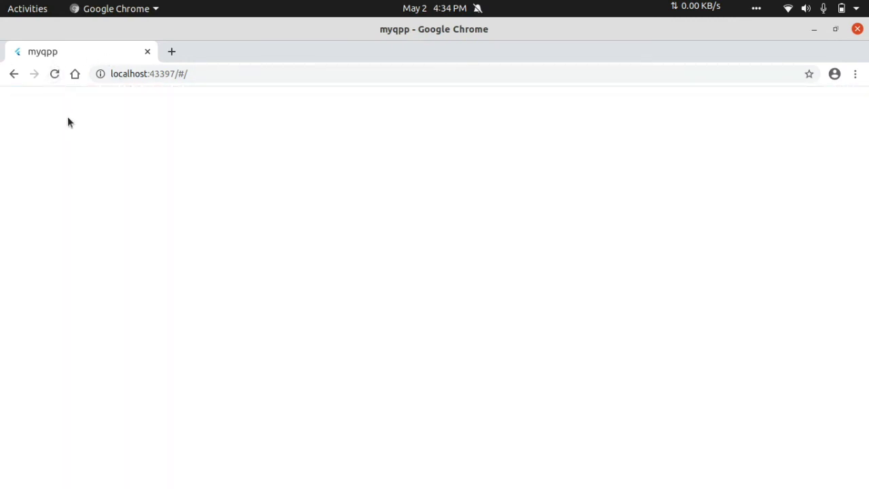
Close the spare terminal window showing the flutter_easy_steps notes and return to the app page in Google Chrome
mouse_move(2, 112)
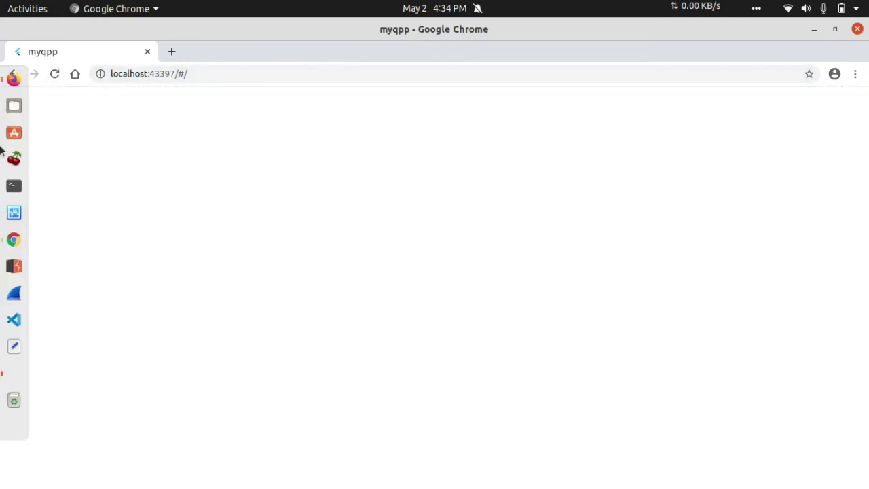
left_click(10, 188)
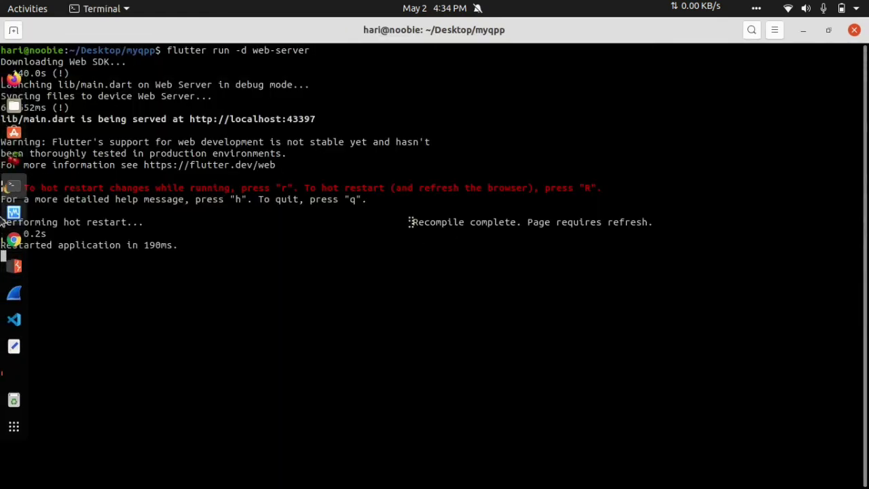
left_click(14, 187)
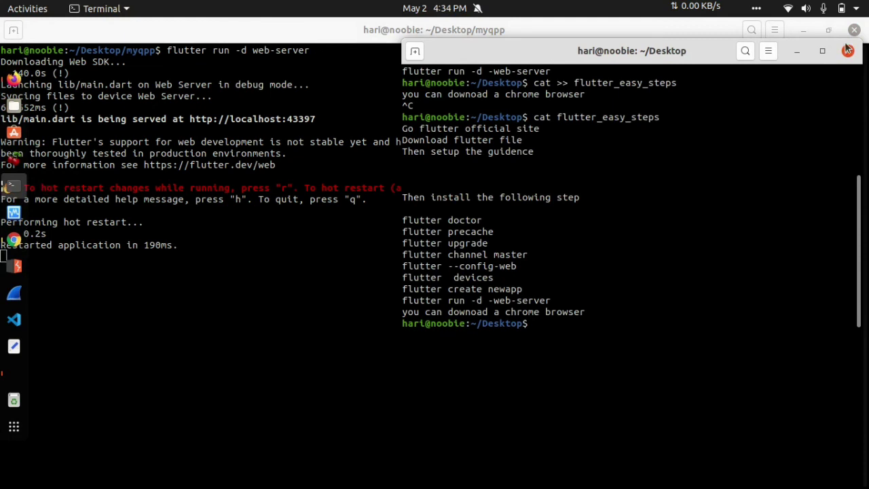
left_click(2, 155)
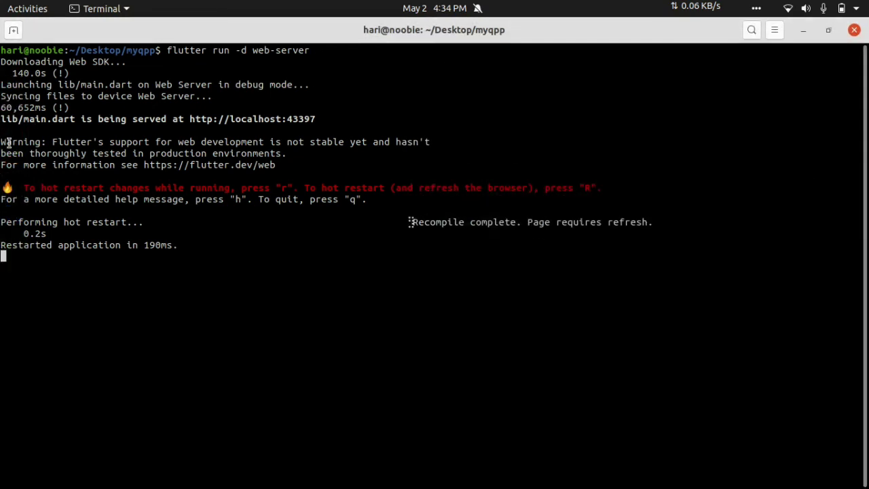
mouse_move(2, 183)
left_click(14, 240)
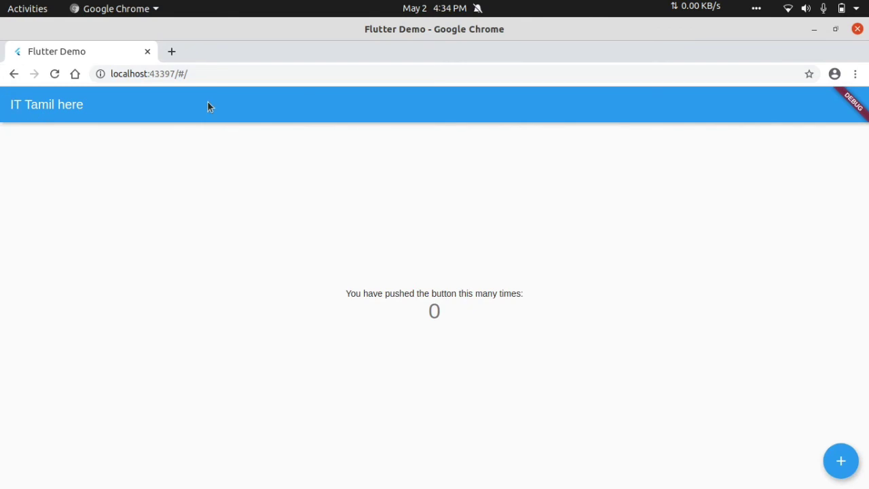
Review the hot restart output in the terminal, and return to Google Chrome to check the app's home page title
mouse_move(2, 238)
left_click(13, 186)
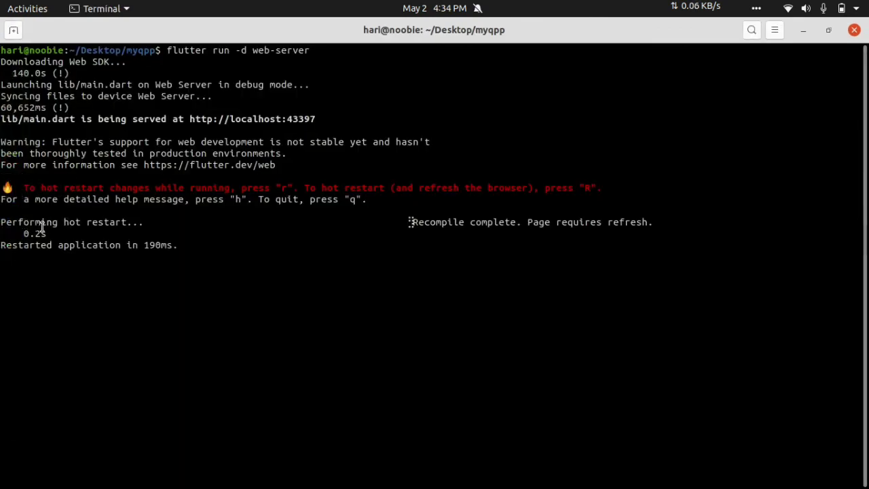
mouse_move(2, 235)
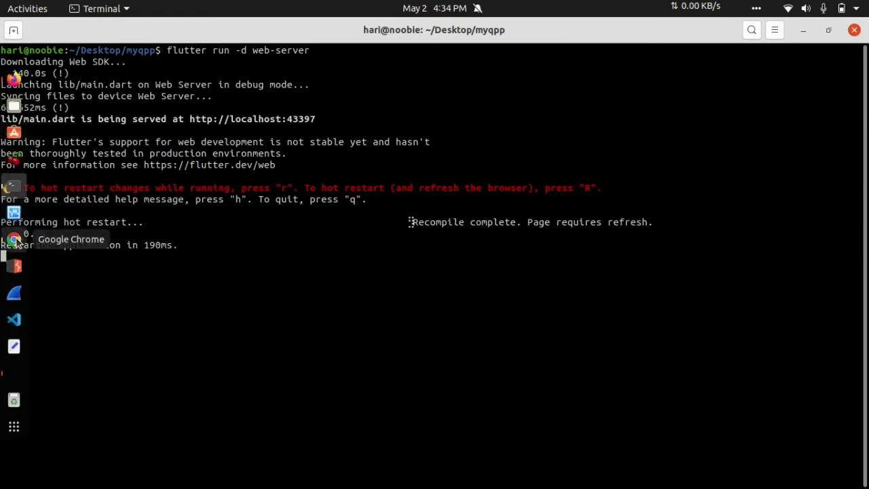
left_click(14, 240)
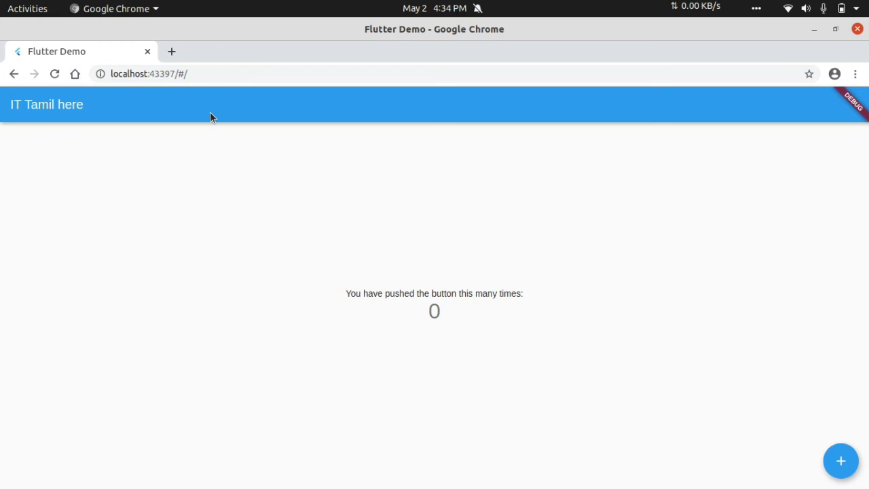